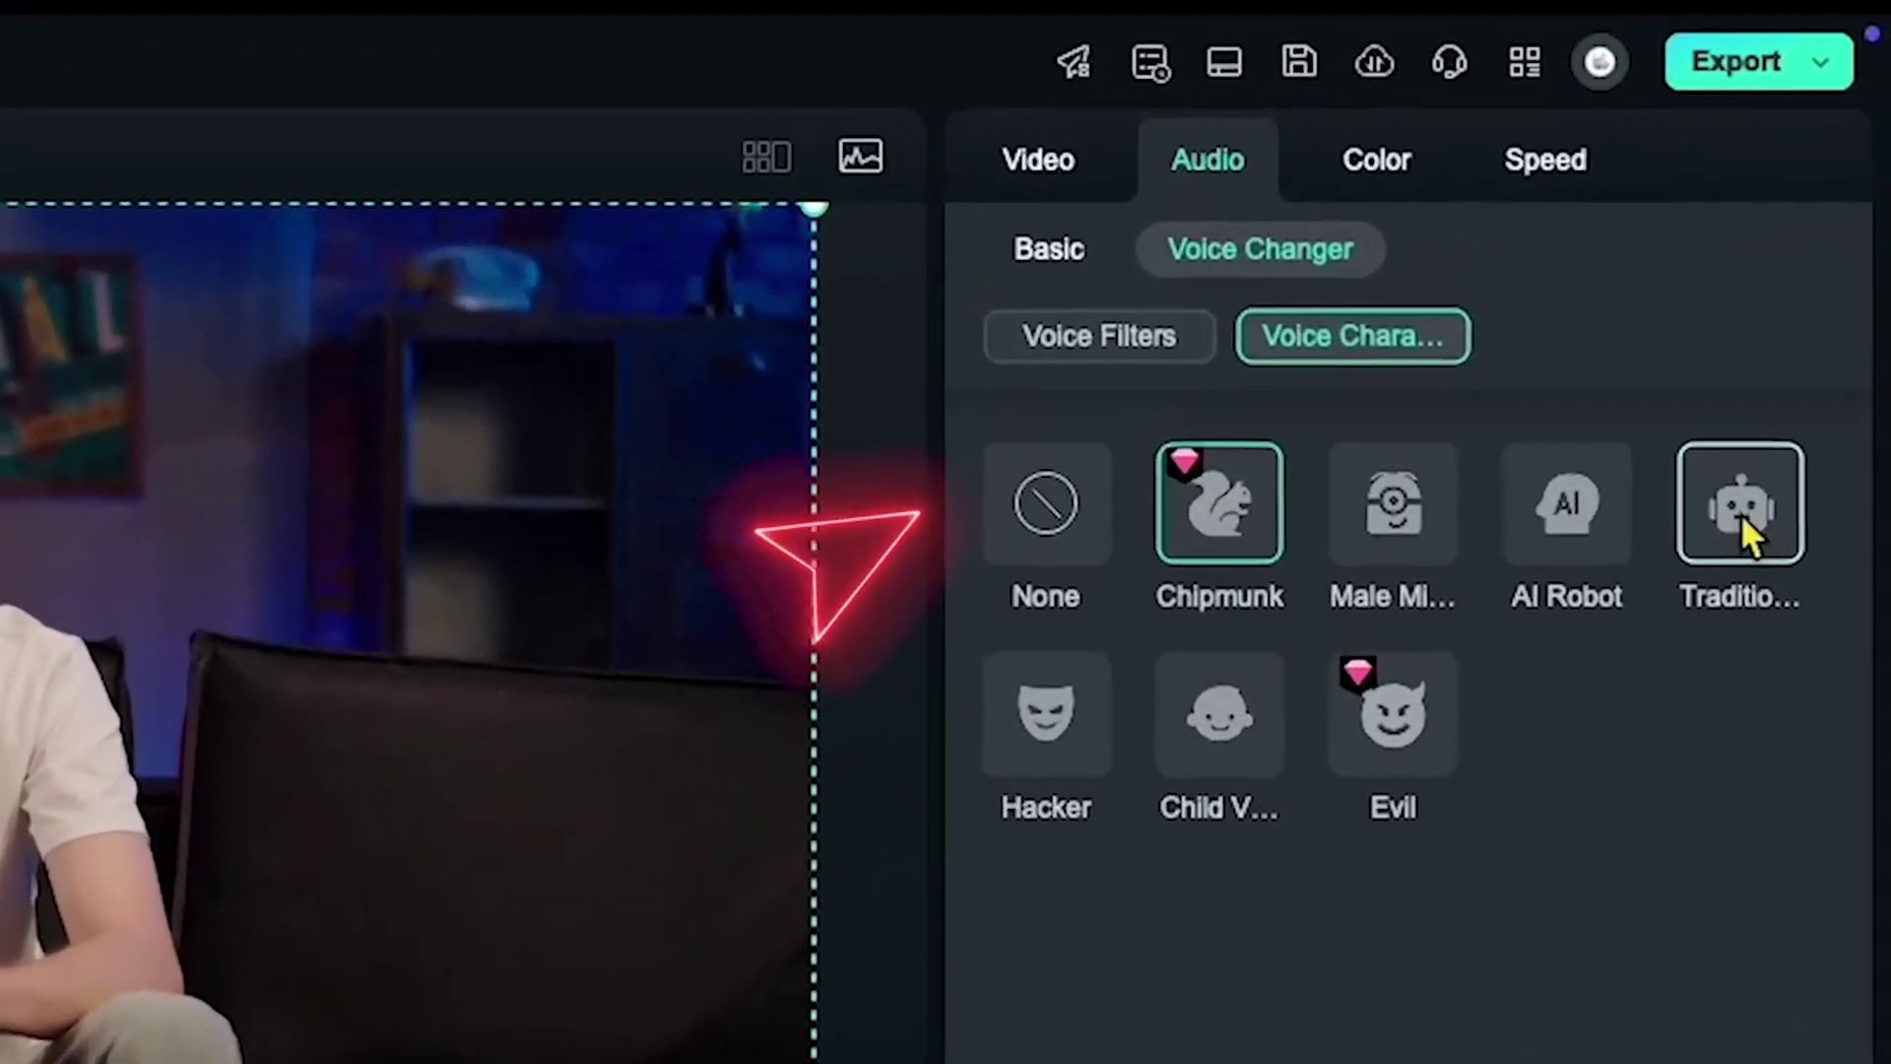
Replace the clip's Chipmunk voice with the Traditional Hacker voice character.
{"action": "left_click", "coordinate": [1822, 223]}
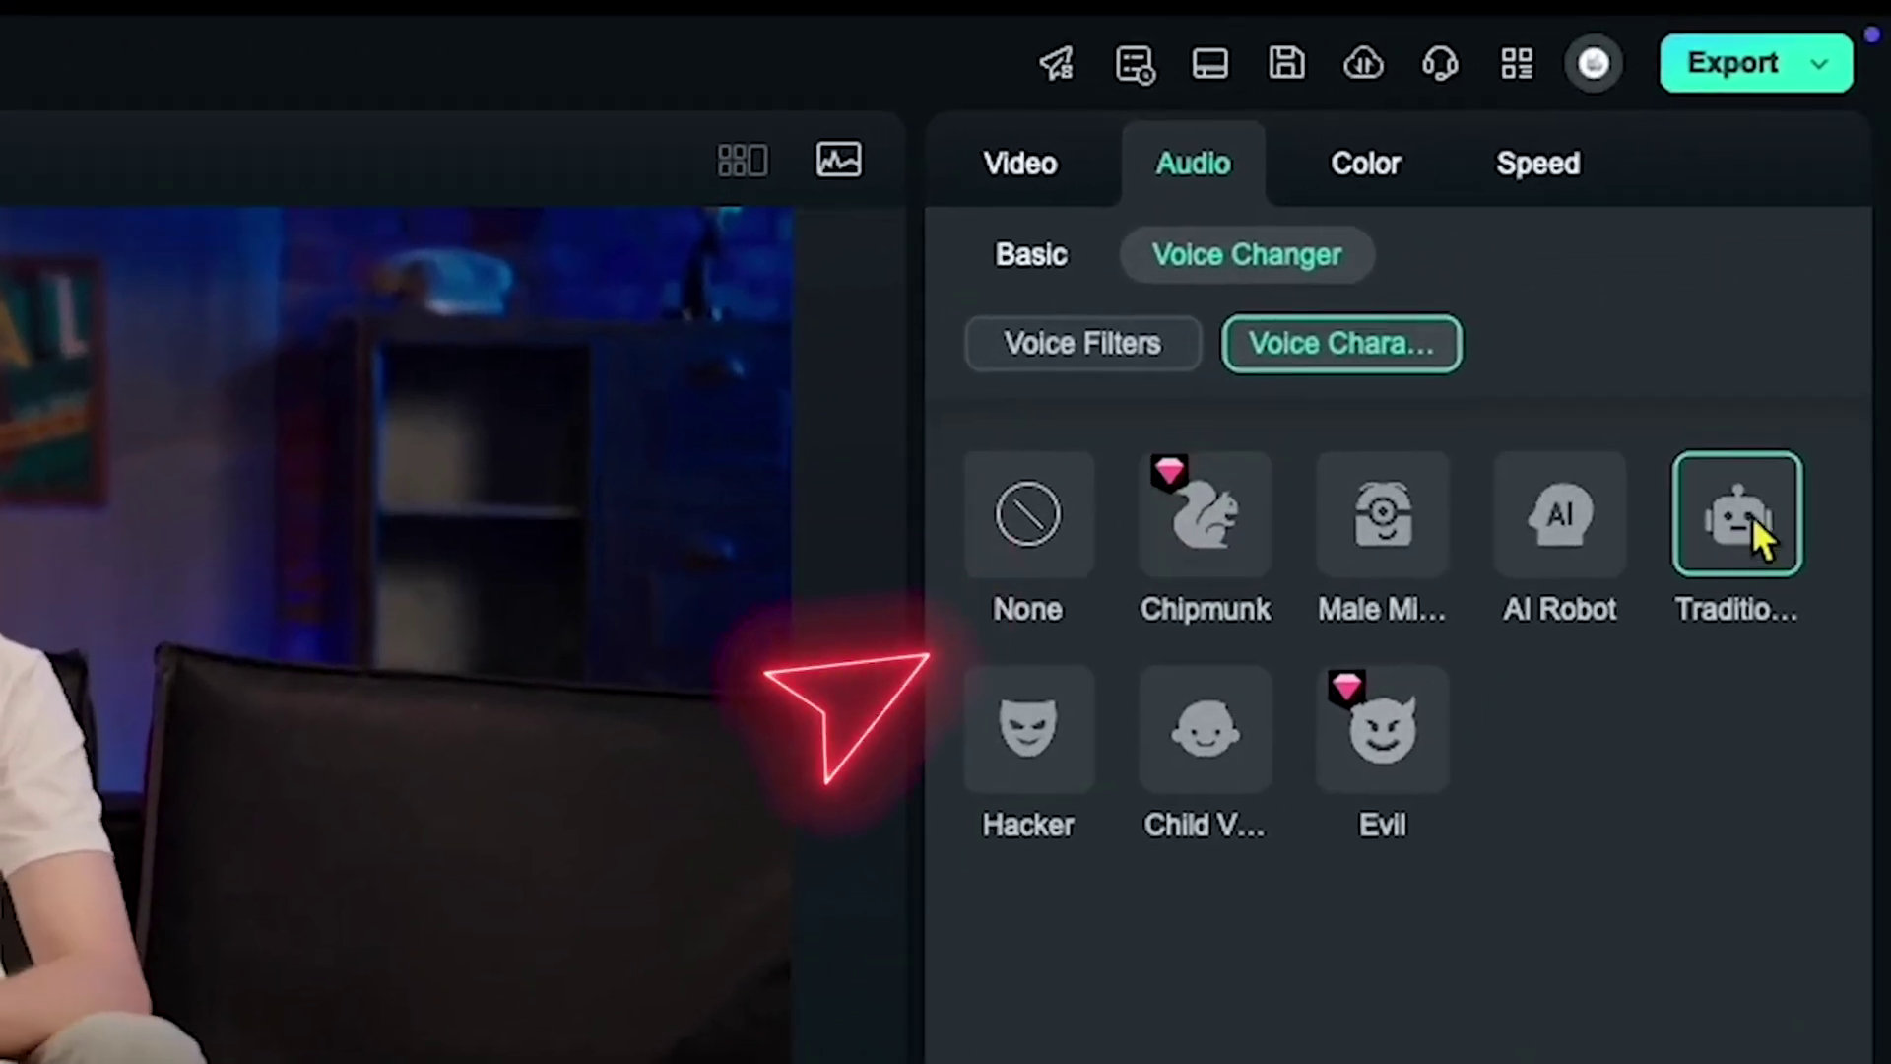
{"action": "left_click", "coordinate": [1040, 743]}
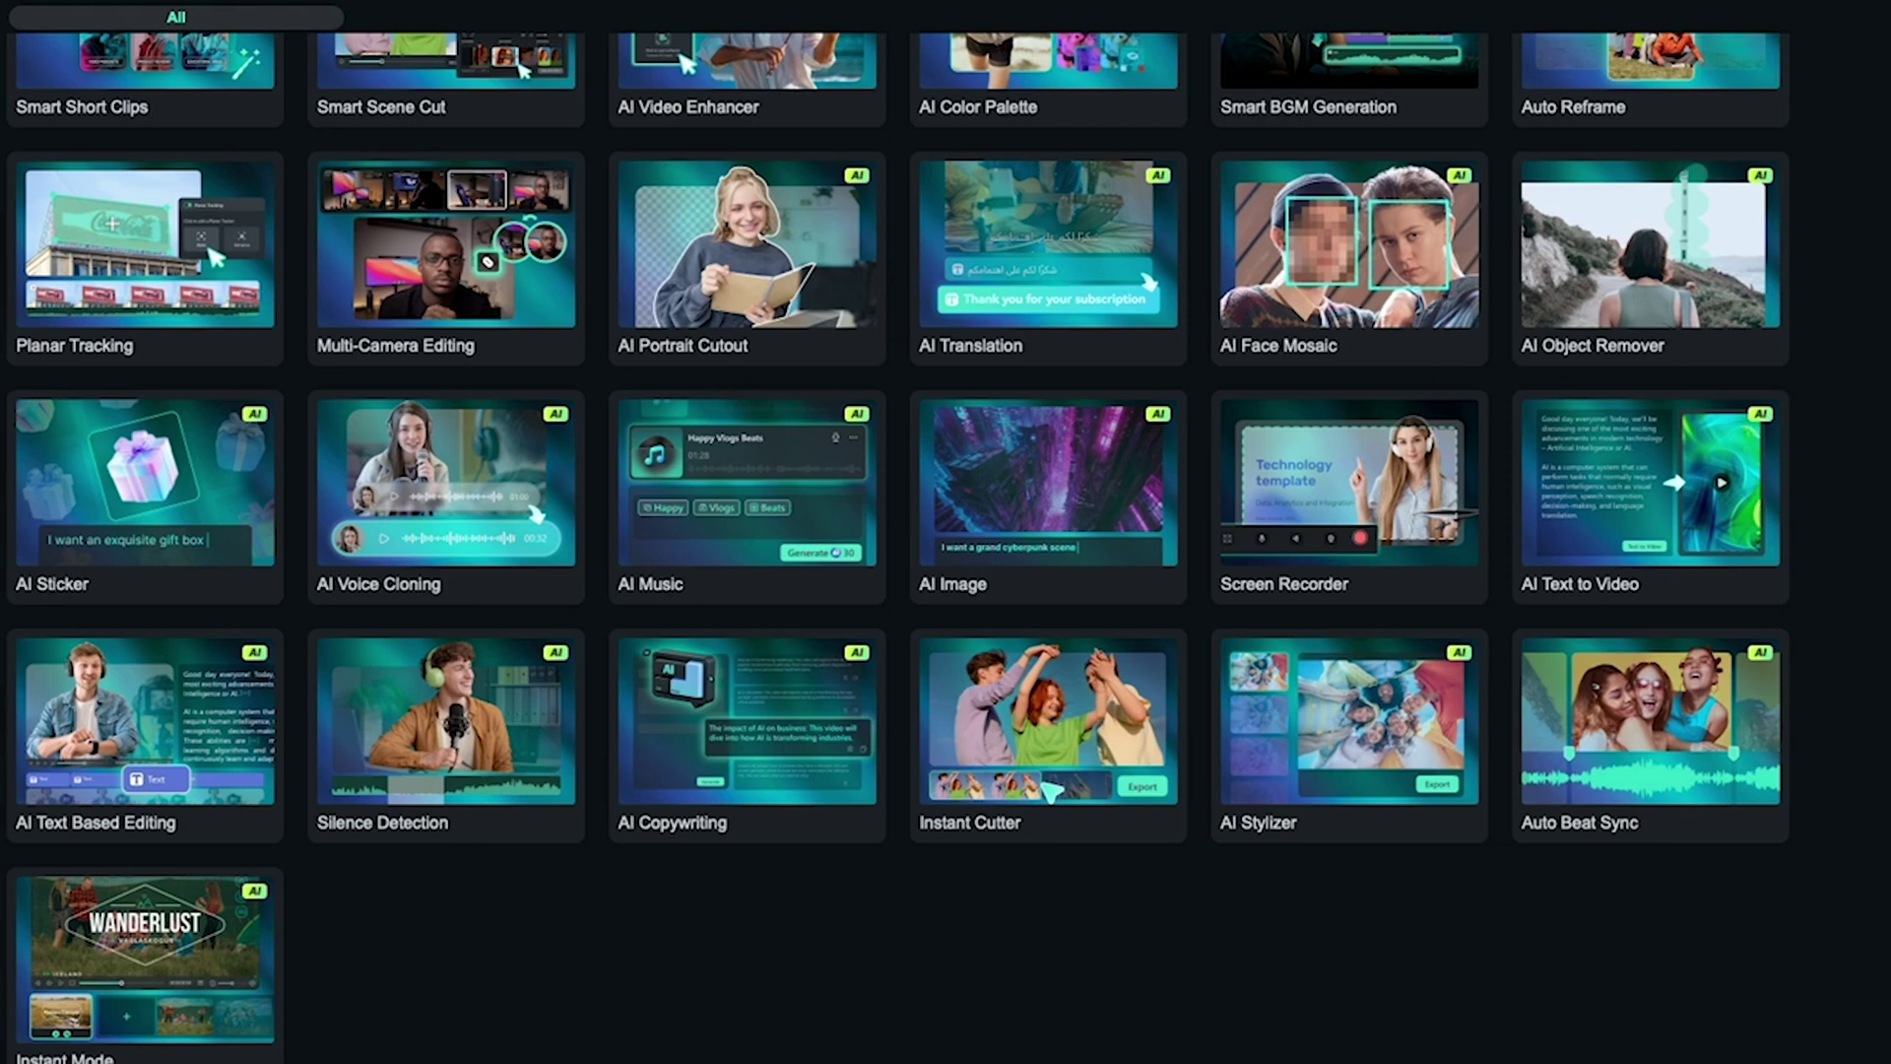
Scroll back up through the AI tool cards in Filmora's feature gallery.
{"action": "scroll", "coordinate": [966, 671], "scroll_direction": "up", "scroll_amount": 1}
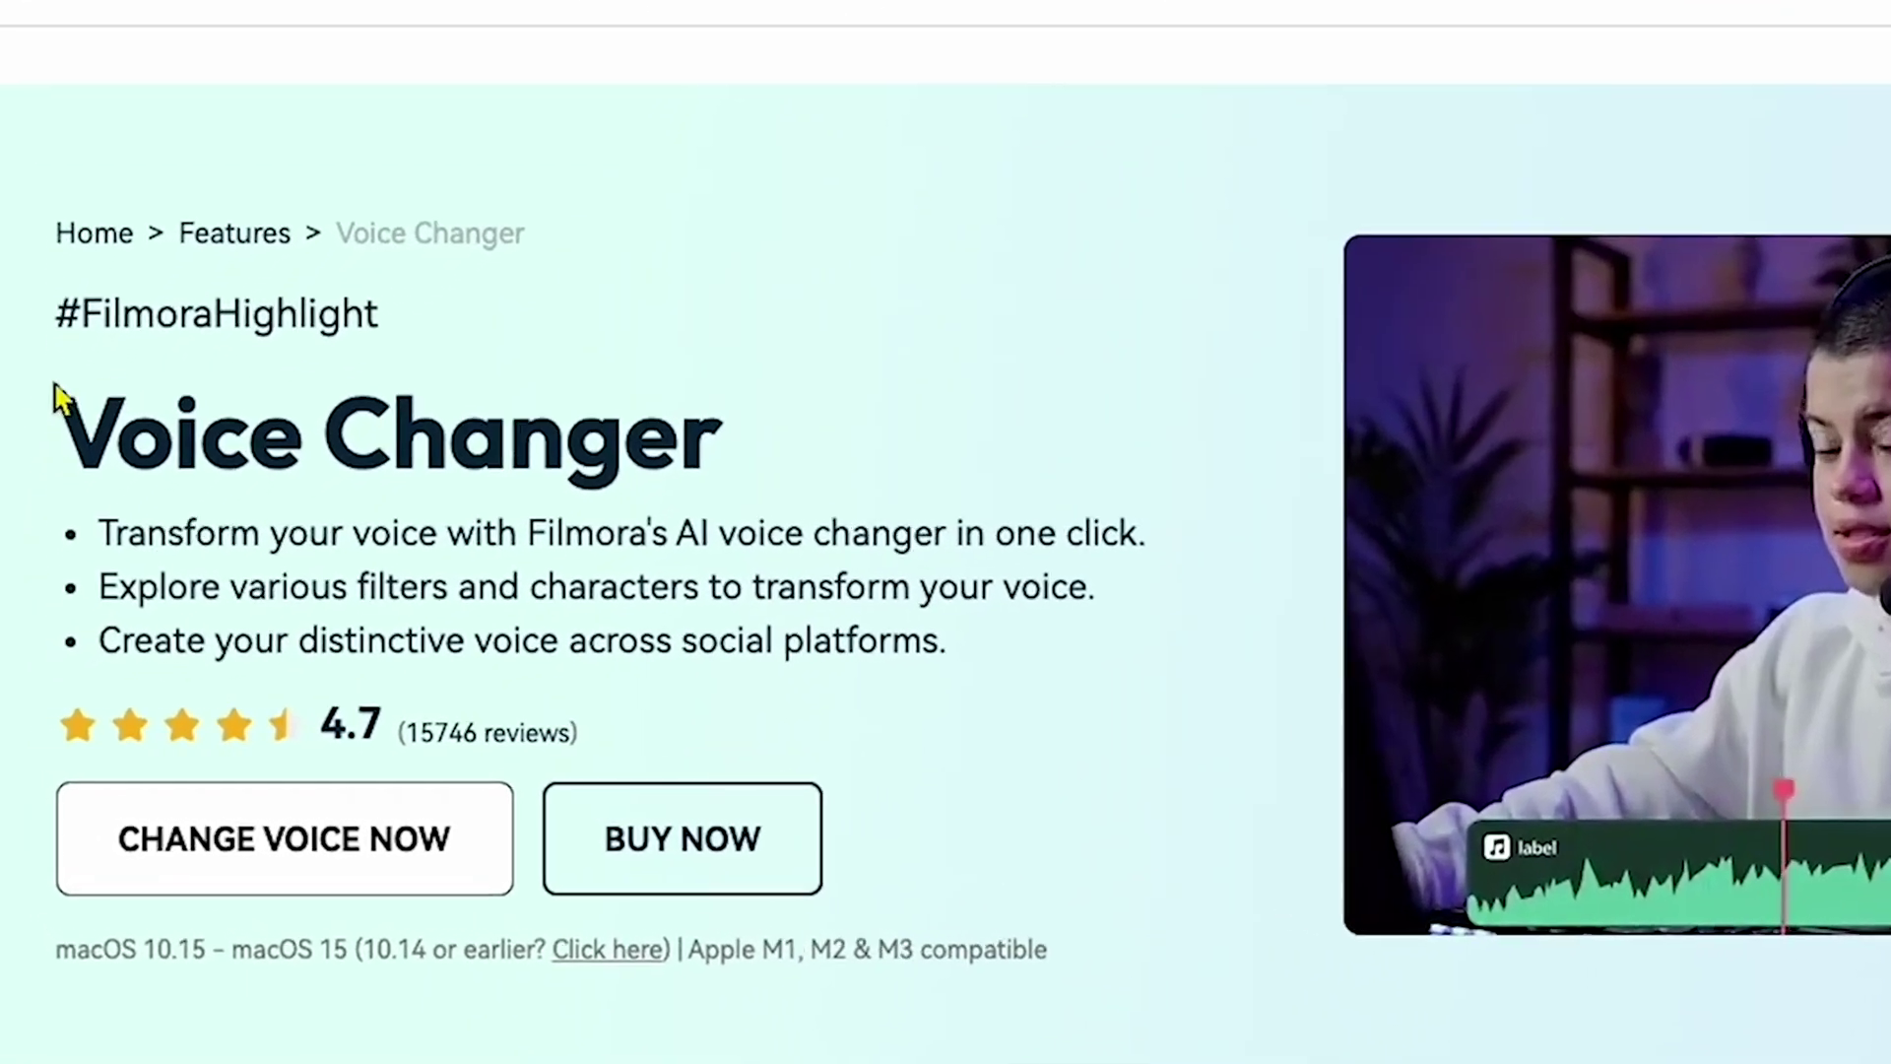
Browse the Voice Changer page's effects library, then start downloading the Filmora installer.
{"action": "left_click", "coordinate": [979, 418]}
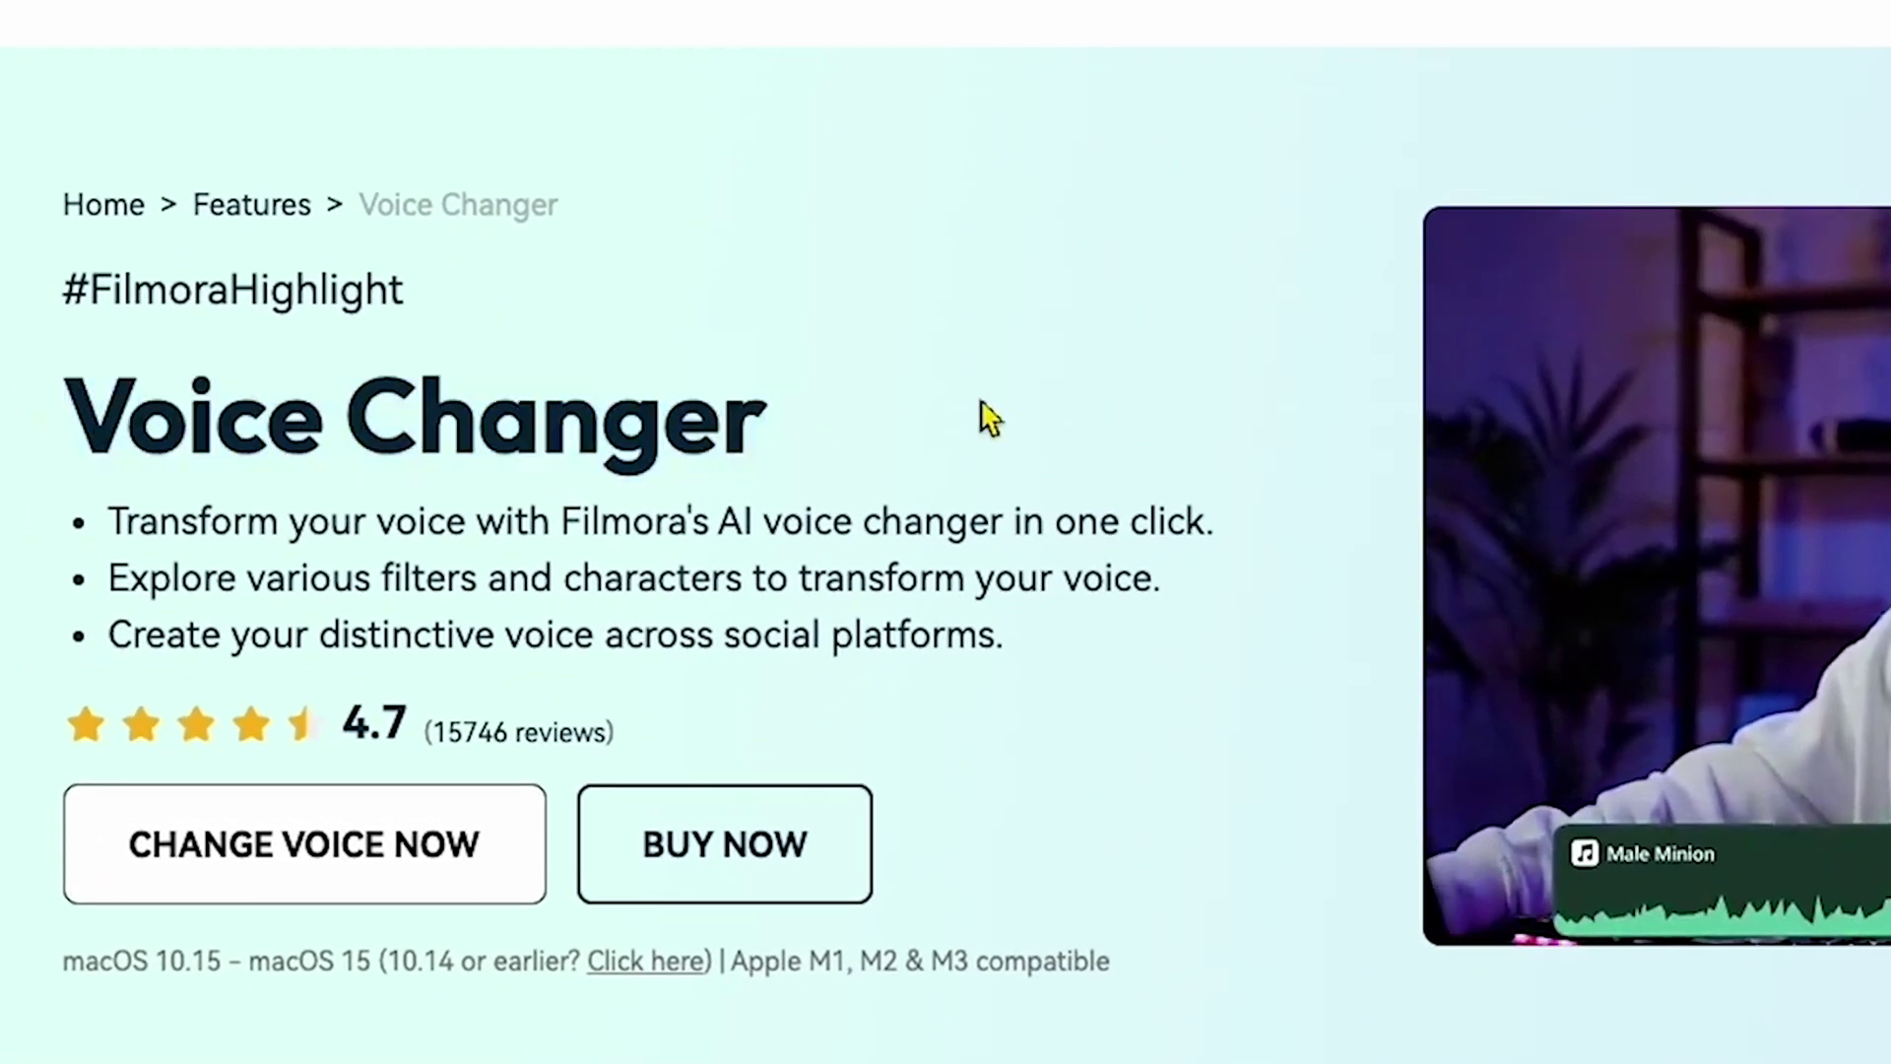
{"action": "scroll", "coordinate": [1261, 555], "scroll_direction": "down", "scroll_amount": 7}
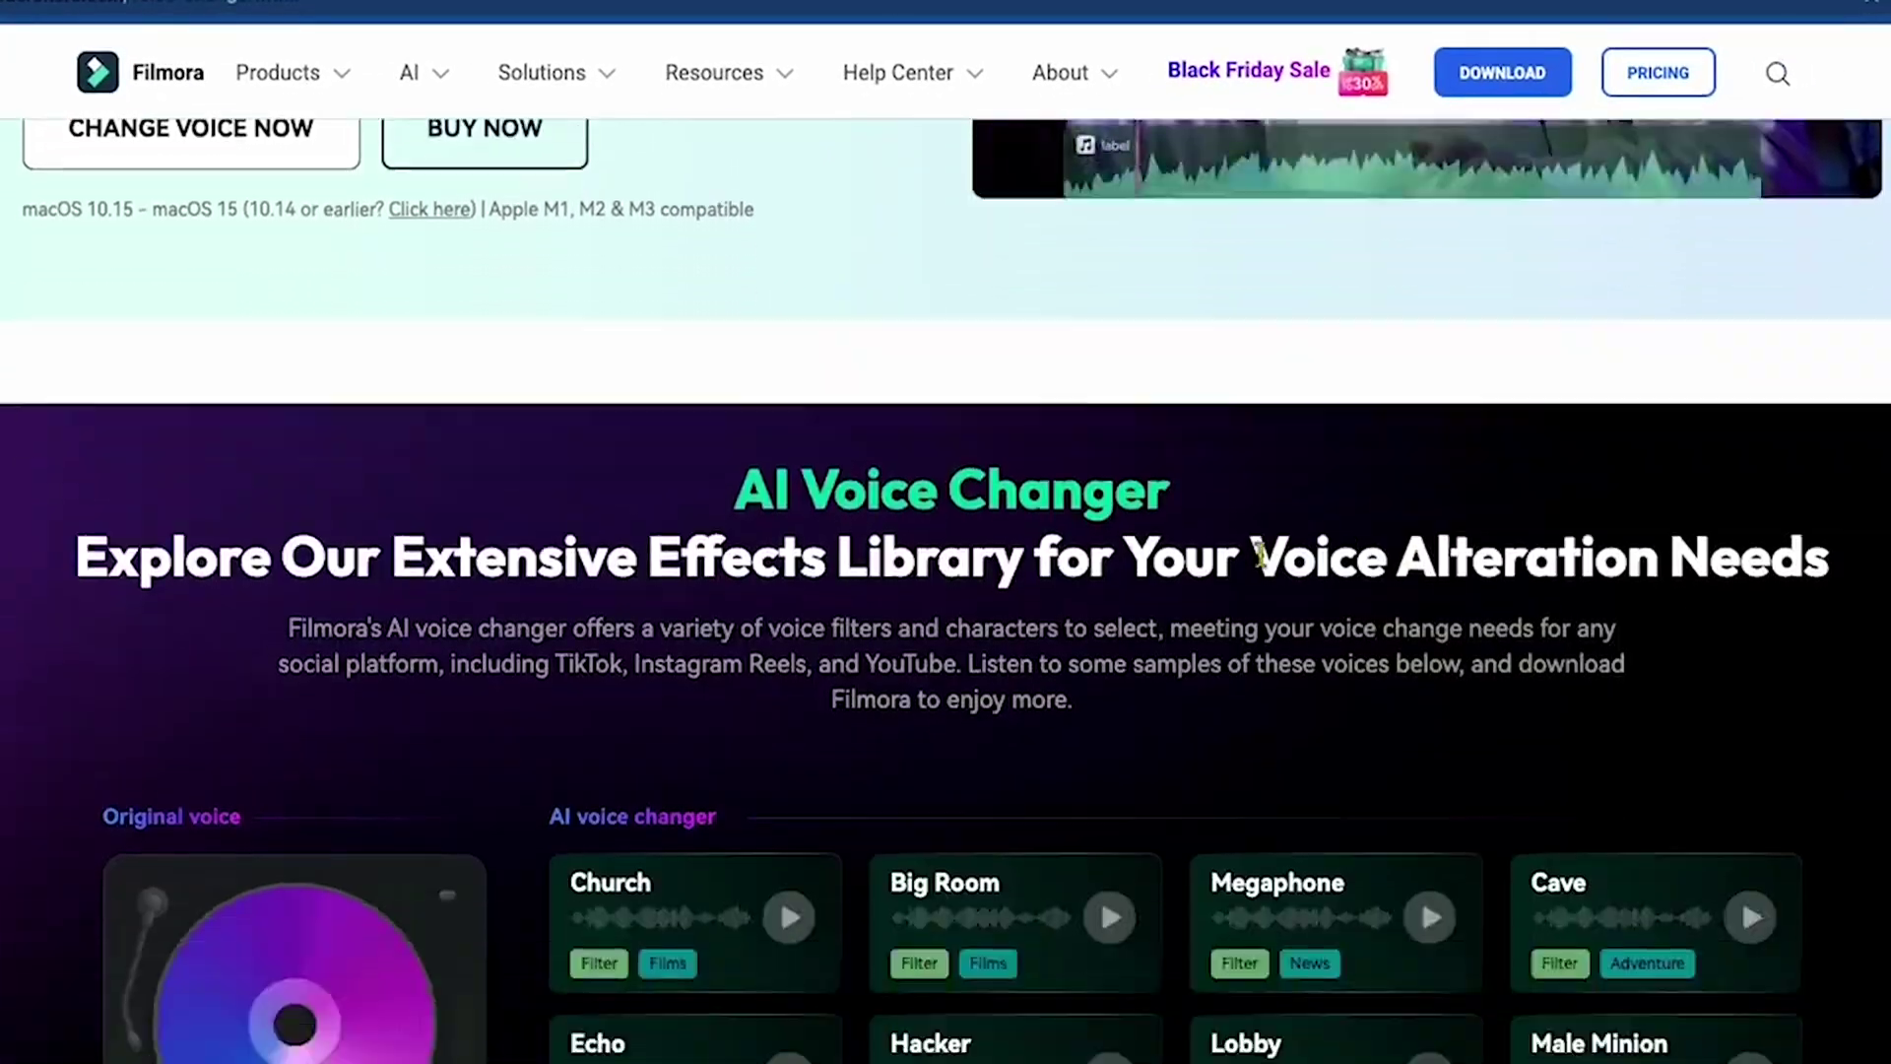
{"action": "scroll", "coordinate": [1262, 556], "scroll_direction": "down", "scroll_amount": 4}
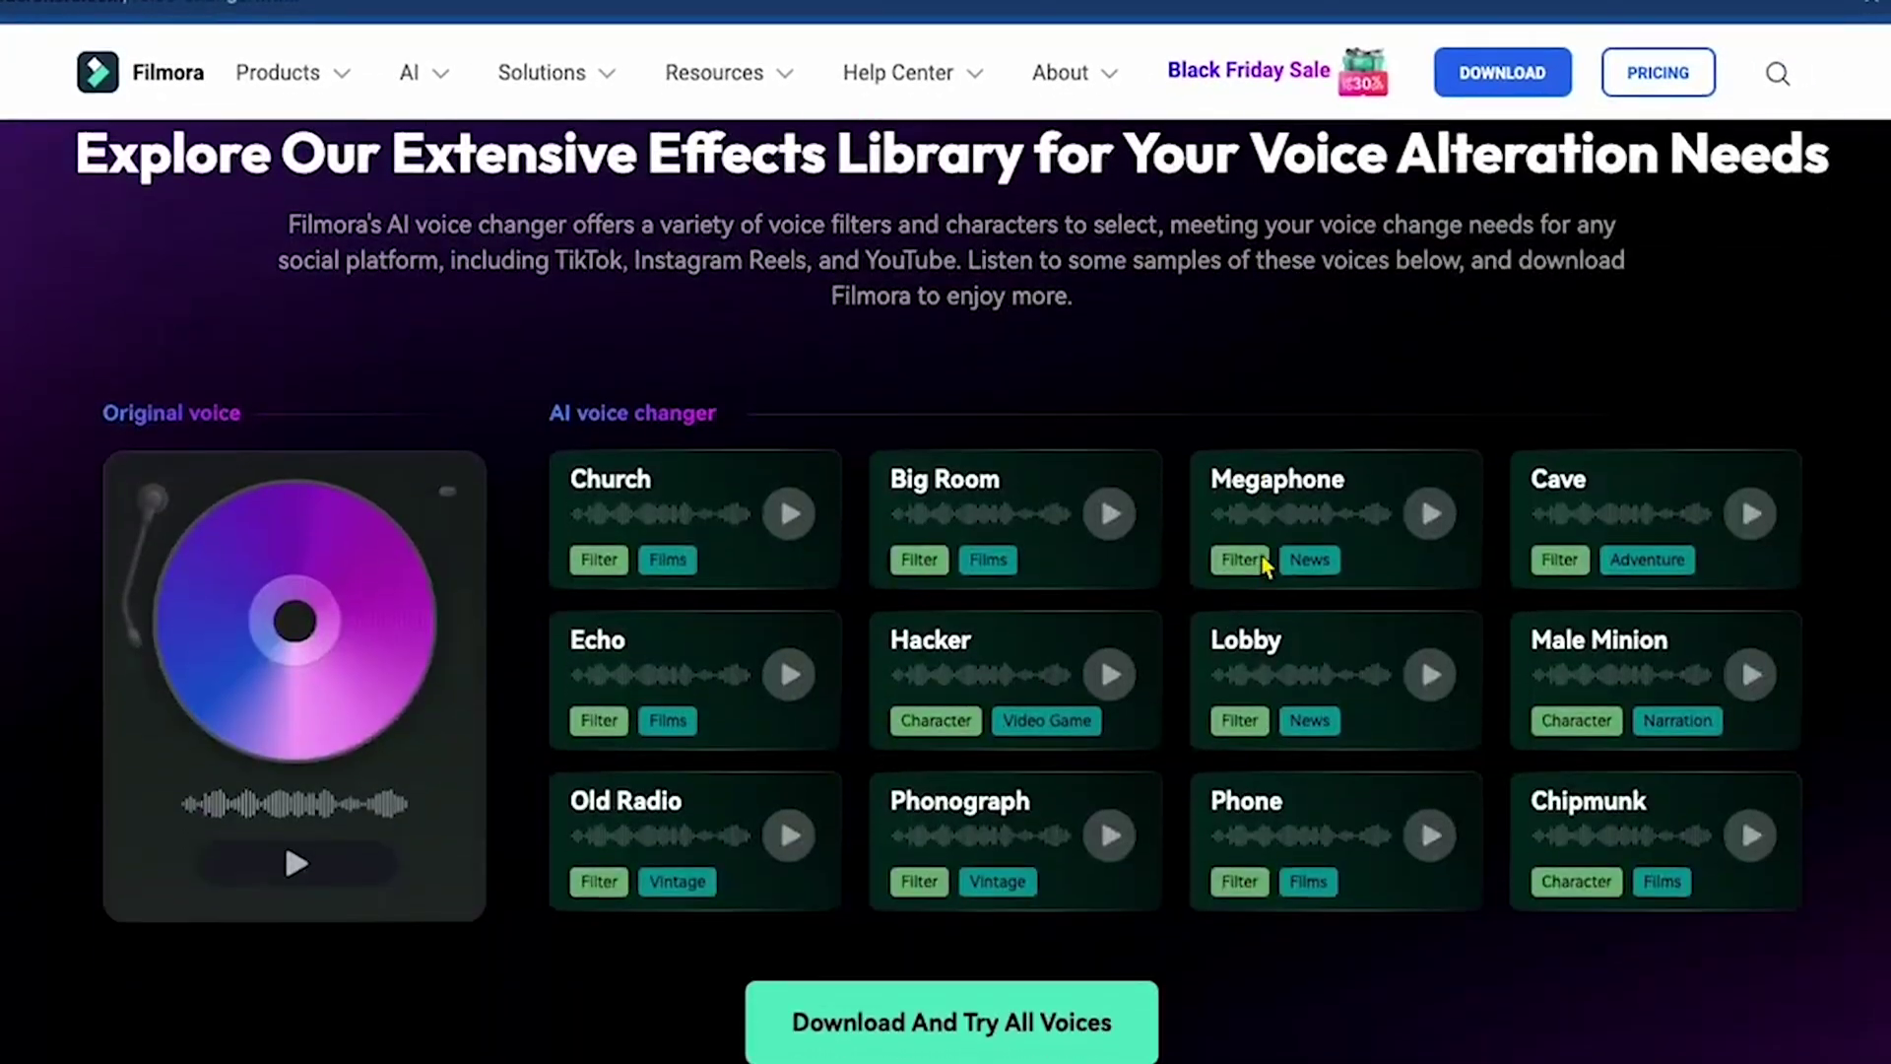
{"action": "scroll", "coordinate": [1265, 566], "scroll_direction": "up", "scroll_amount": 1}
{"action": "scroll", "coordinate": [1264, 566], "scroll_direction": "down", "scroll_amount": 10}
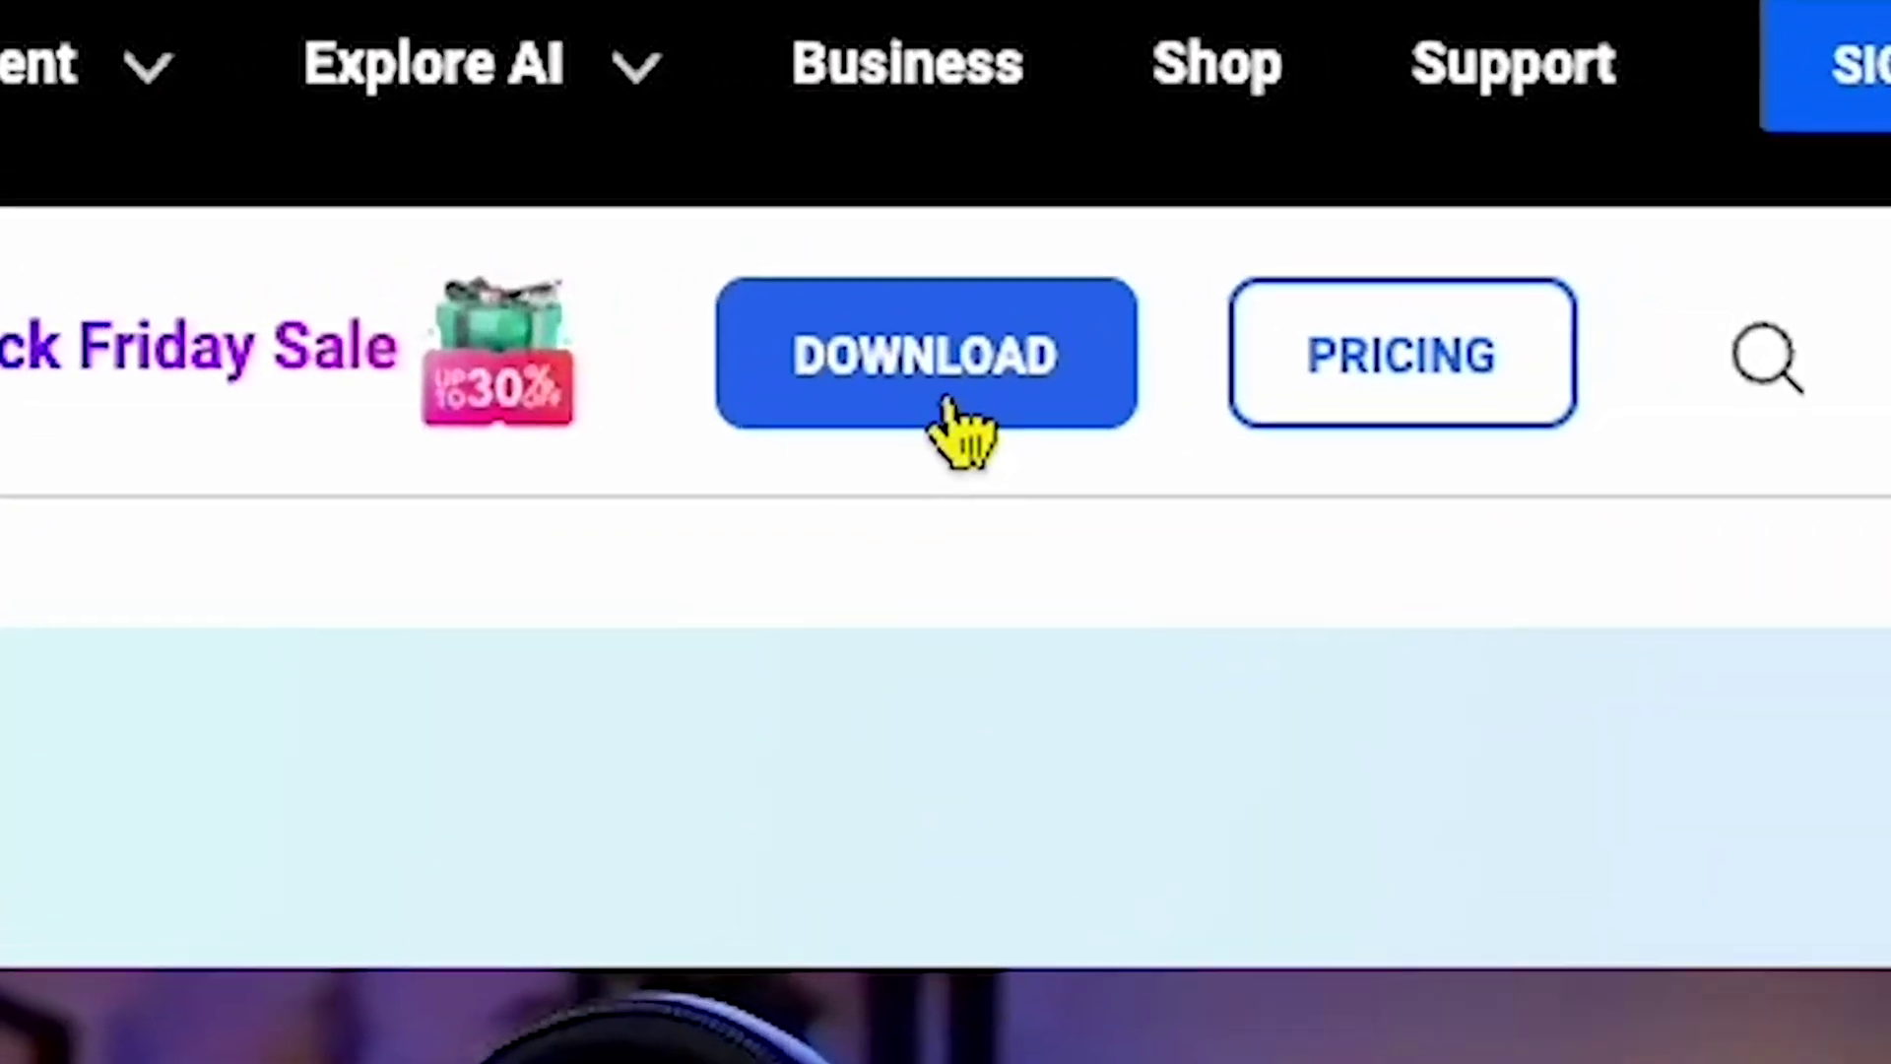
{"action": "left_click", "coordinate": [1502, 178]}
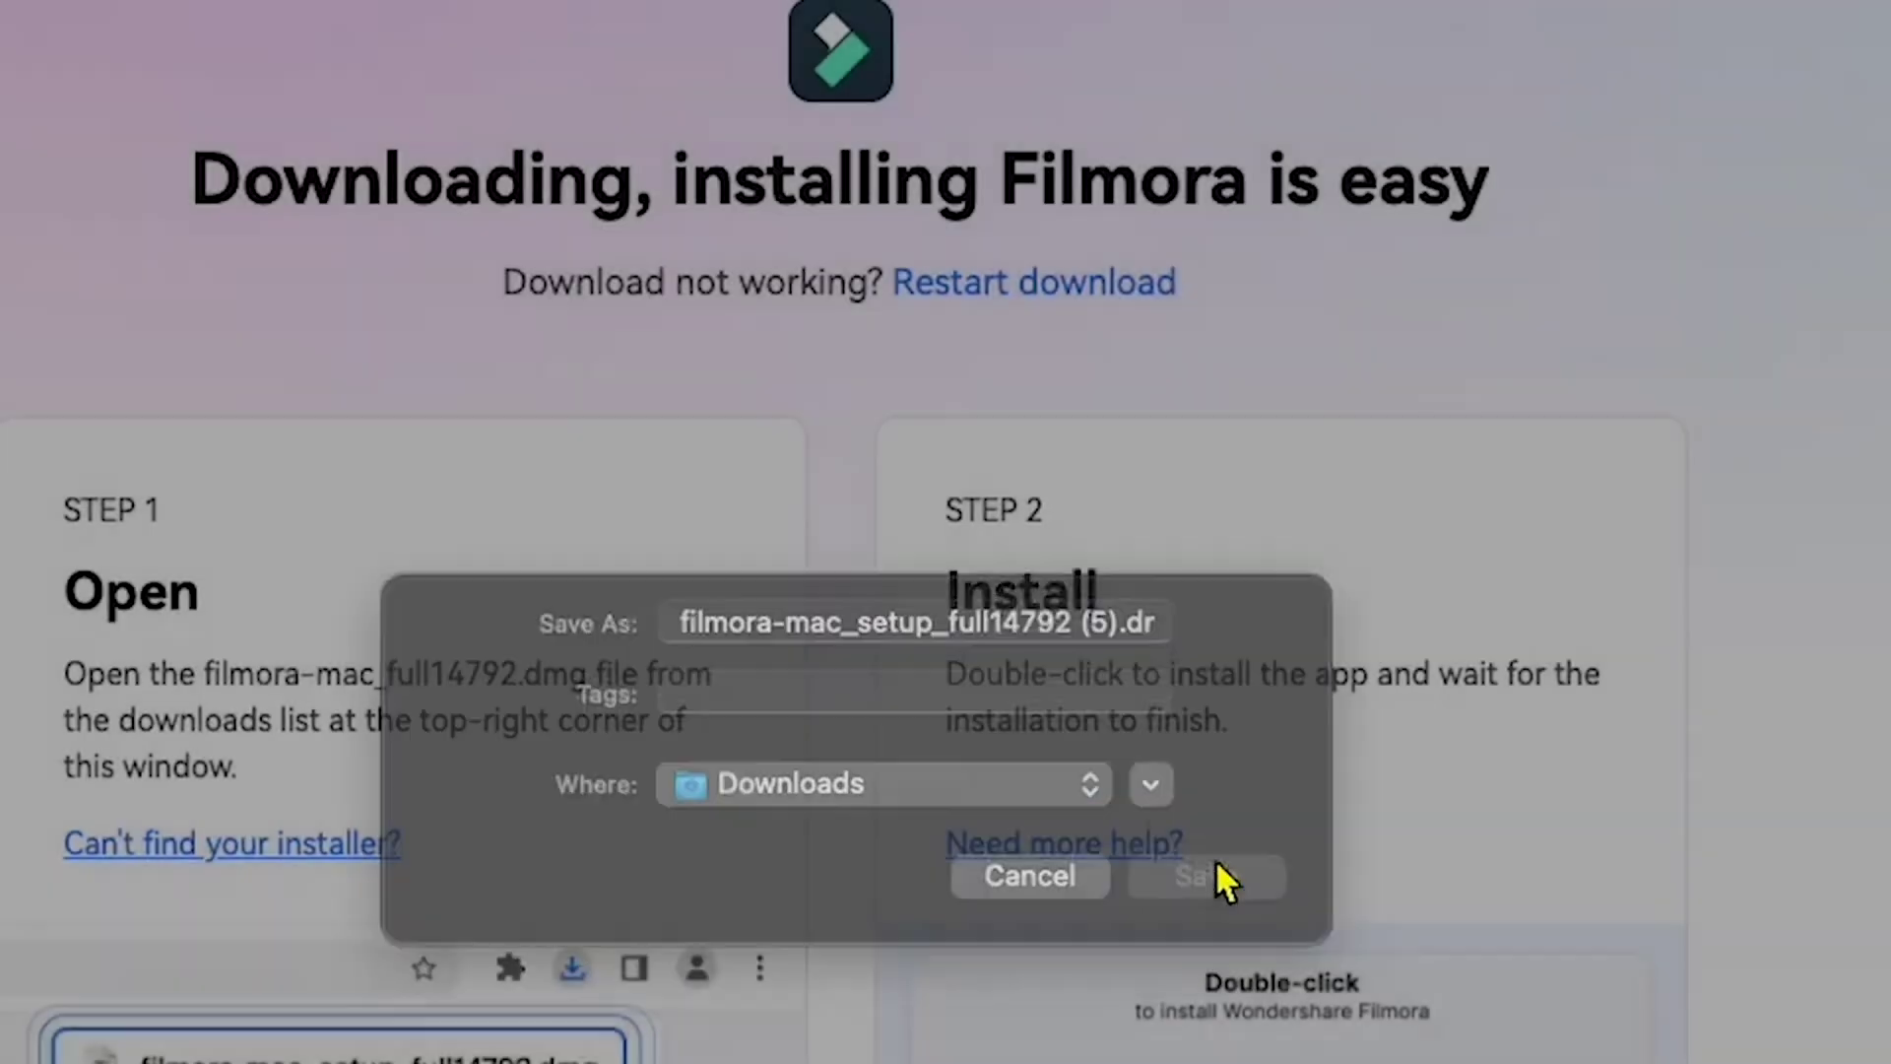
Save the installer, then start a maximised new project and import Sequence 02_1.
{"action": "left_click", "coordinate": [1218, 867]}
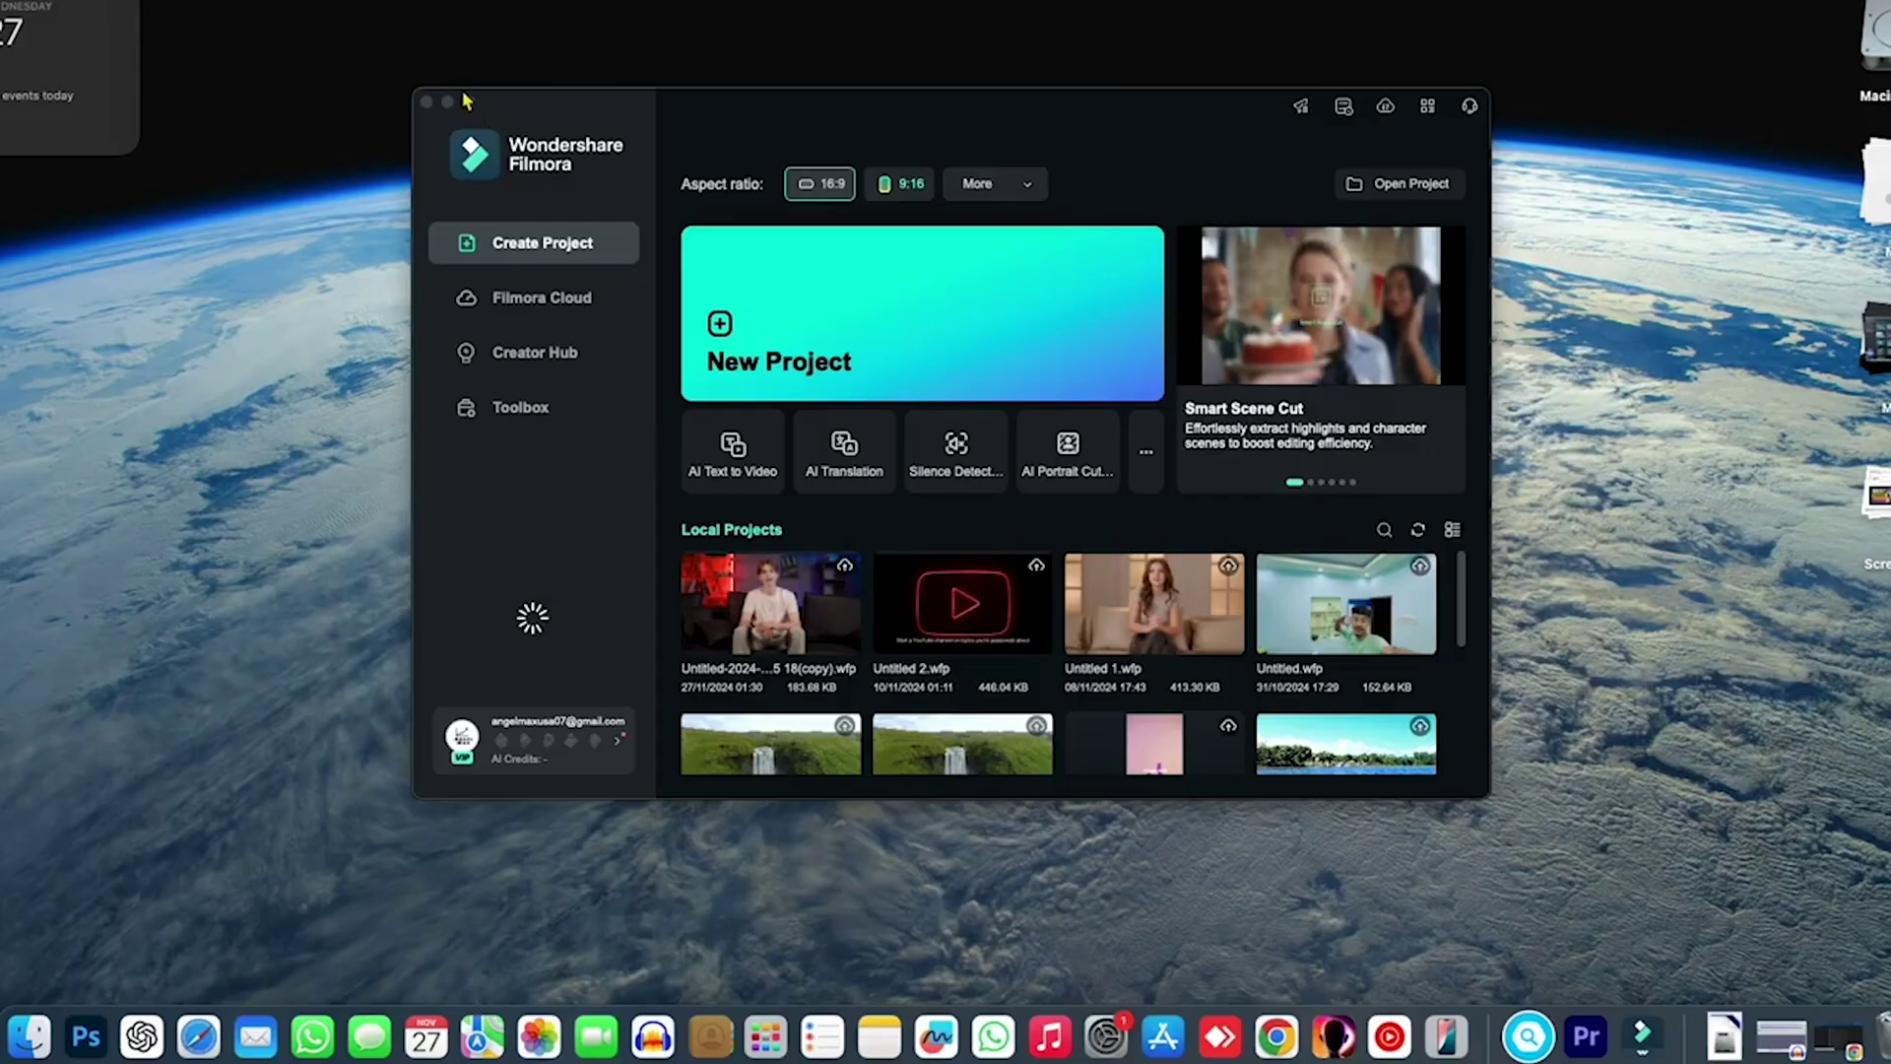
{"action": "left_click", "coordinate": [470, 102]}
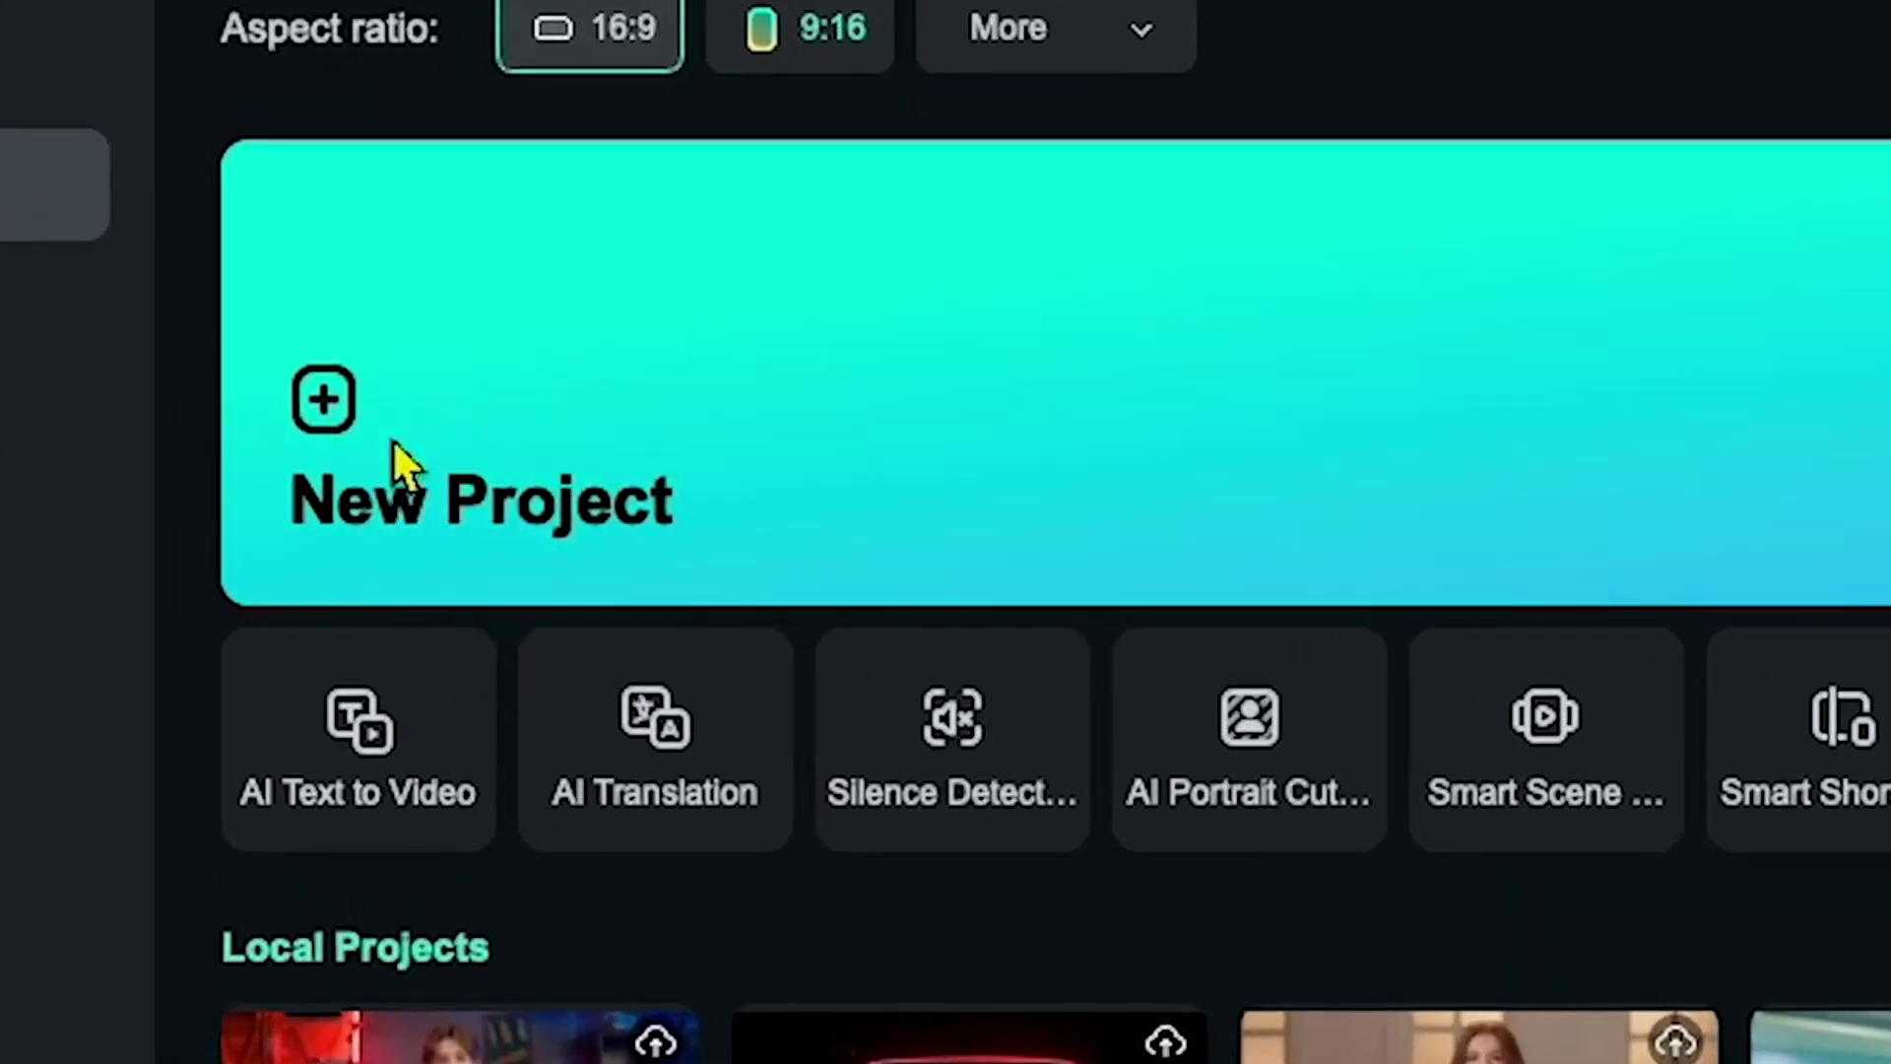
{"action": "left_click", "coordinate": [284, 228]}
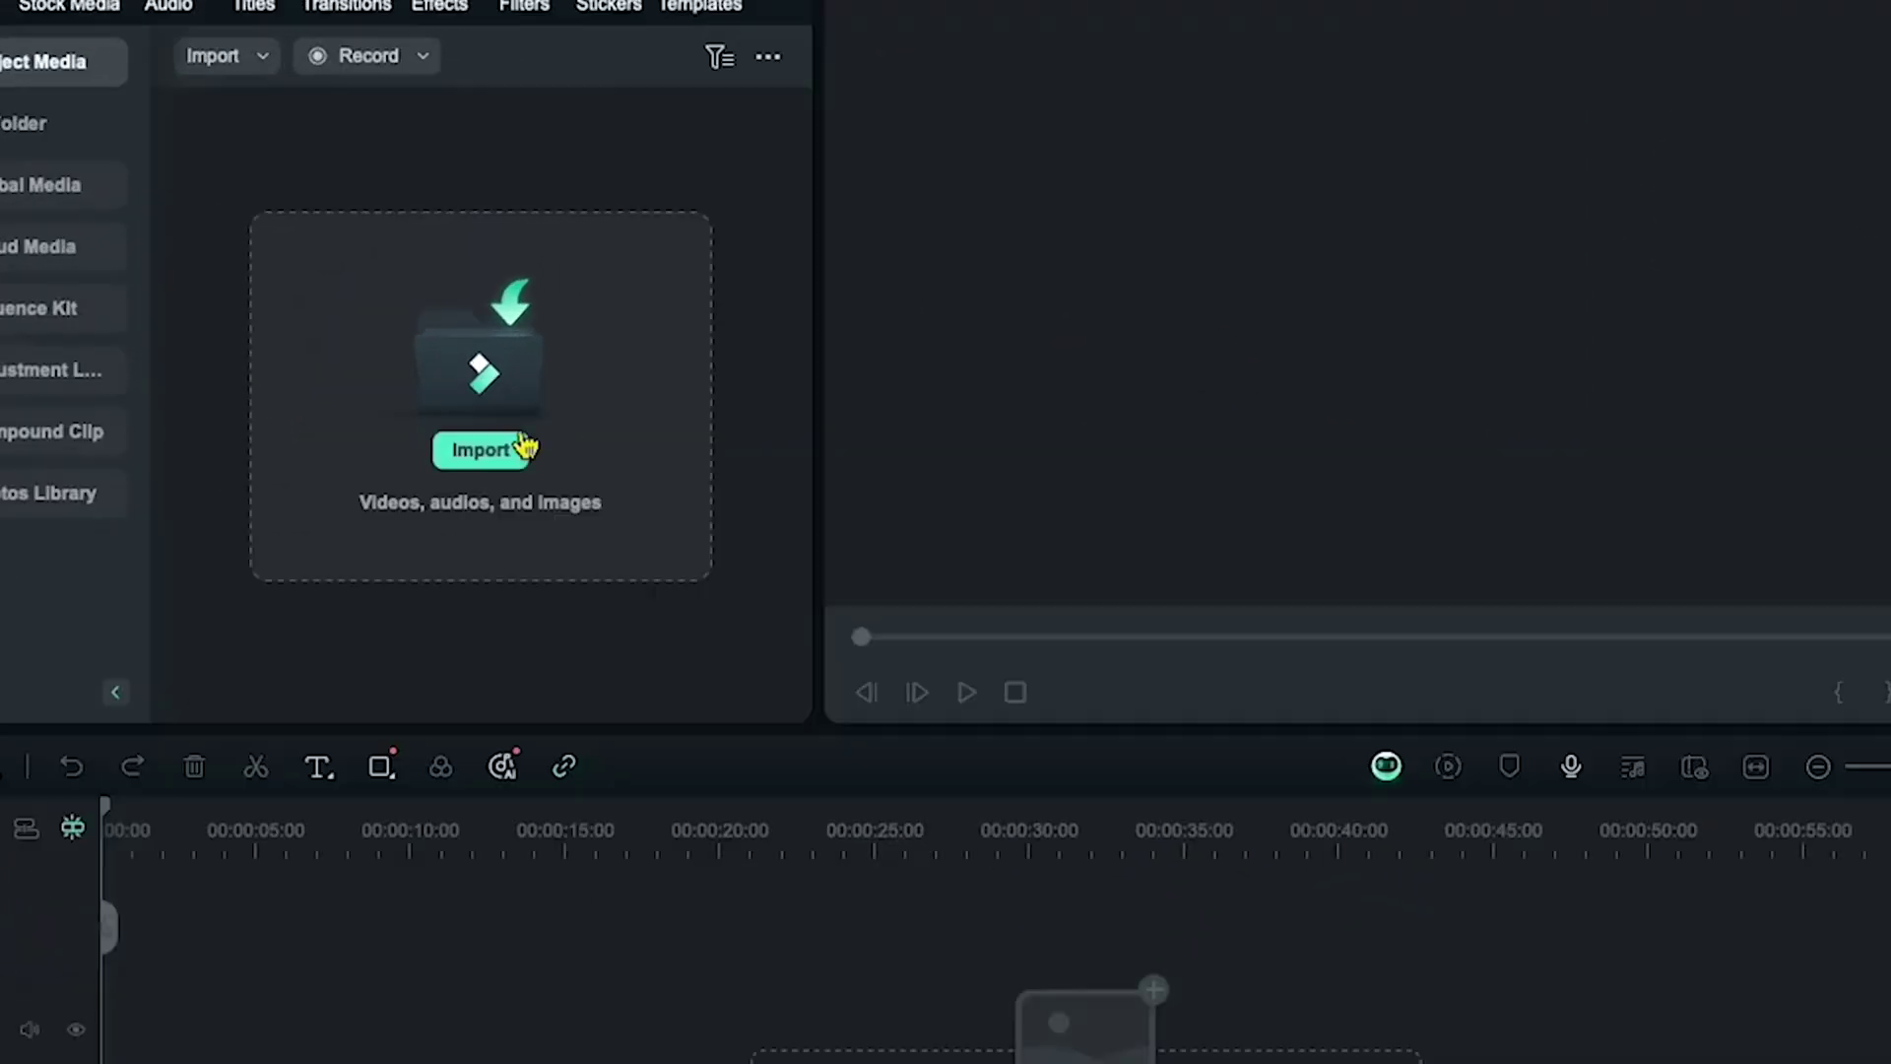
{"action": "left_click", "coordinate": [1787, 868]}
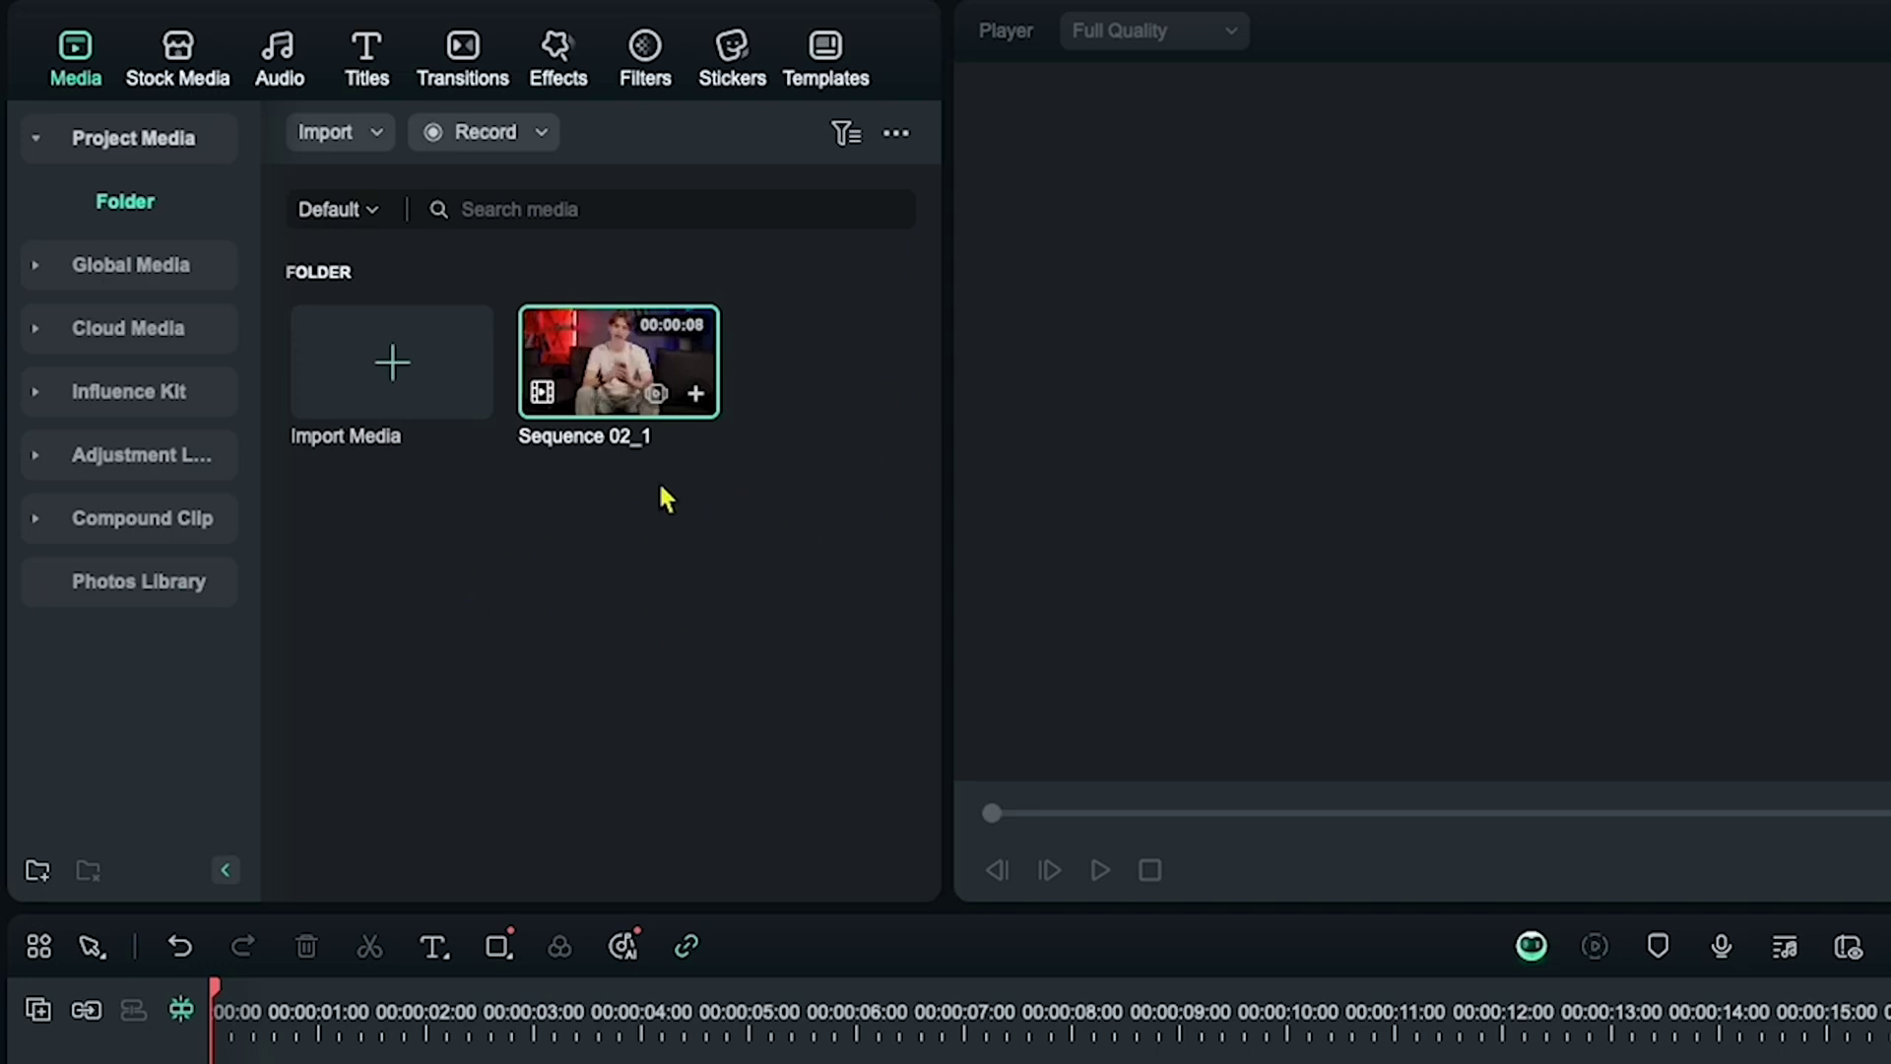
Put Sequence 02_1 on the Video 1 track and split it at the first cut point.
{"action": "left_click_drag", "start_coordinate": [635, 399], "coordinate": [228, 711]}
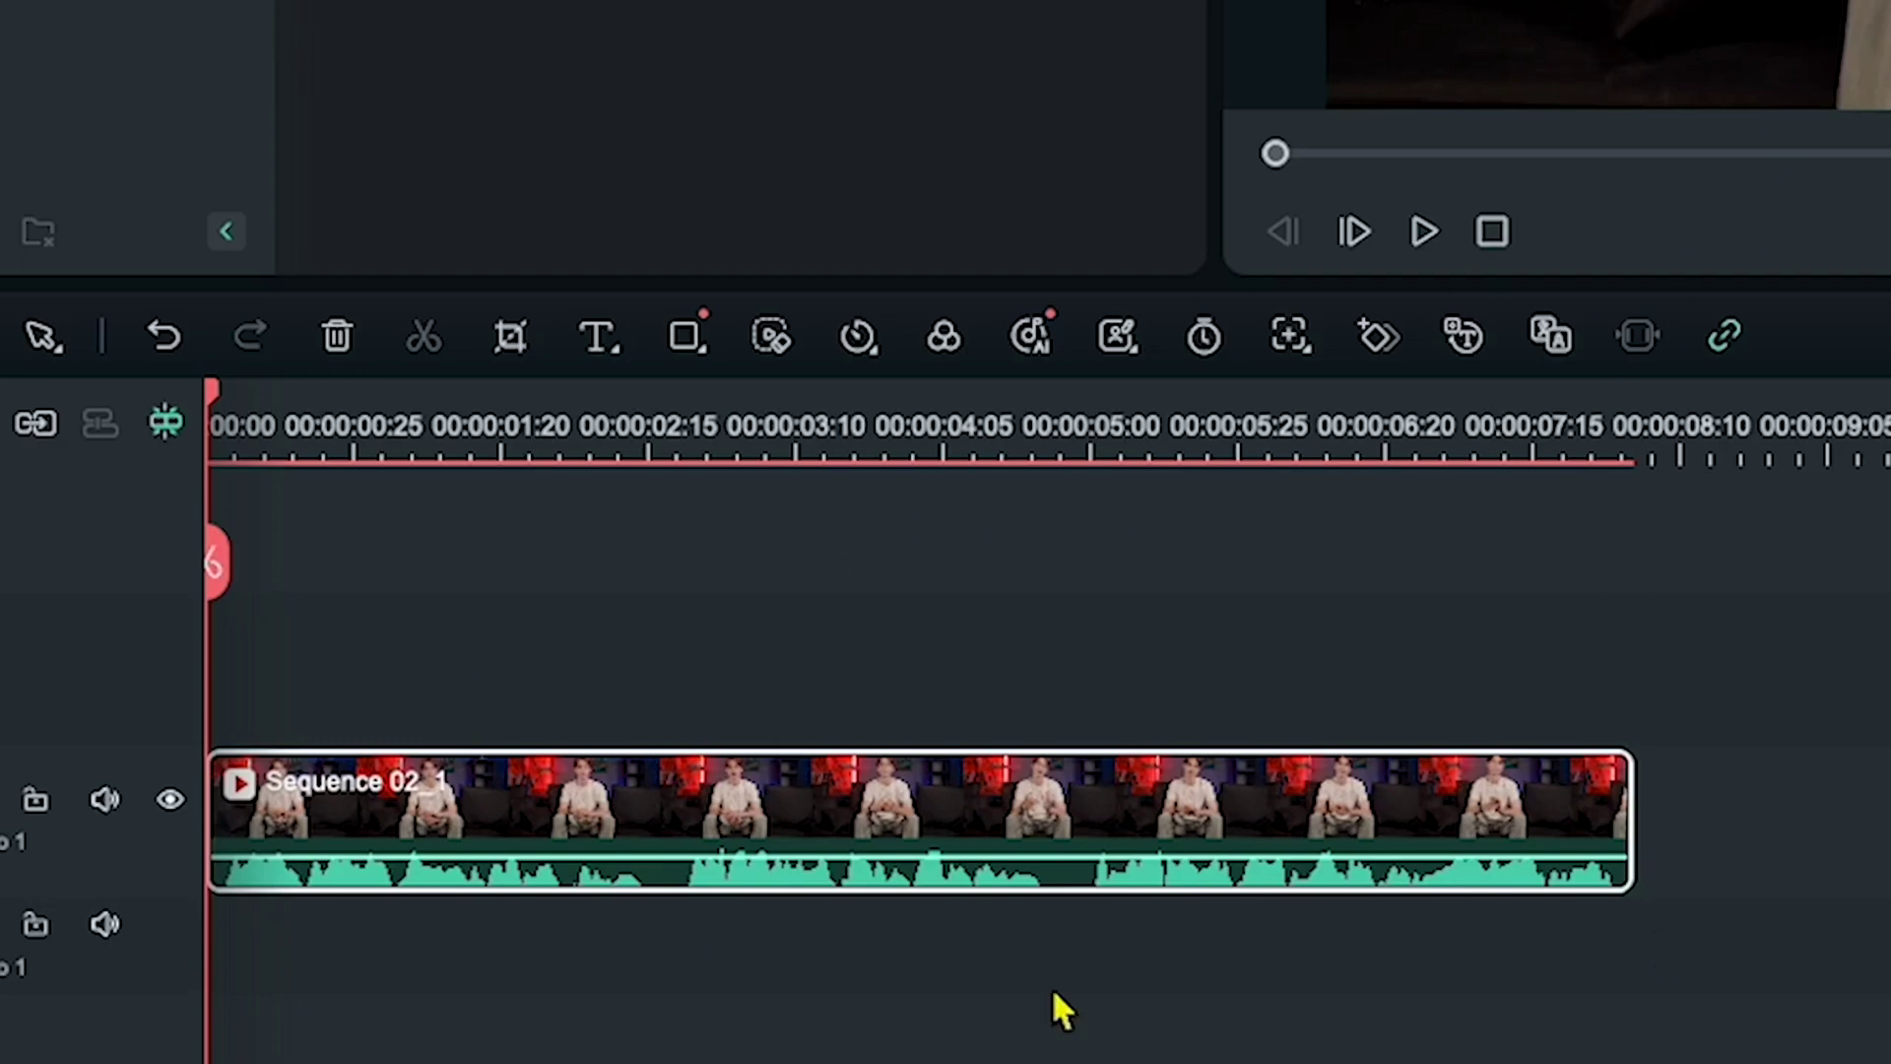
{"action": "key", "text": "shift+z"}
{"action": "key", "text": "space"}
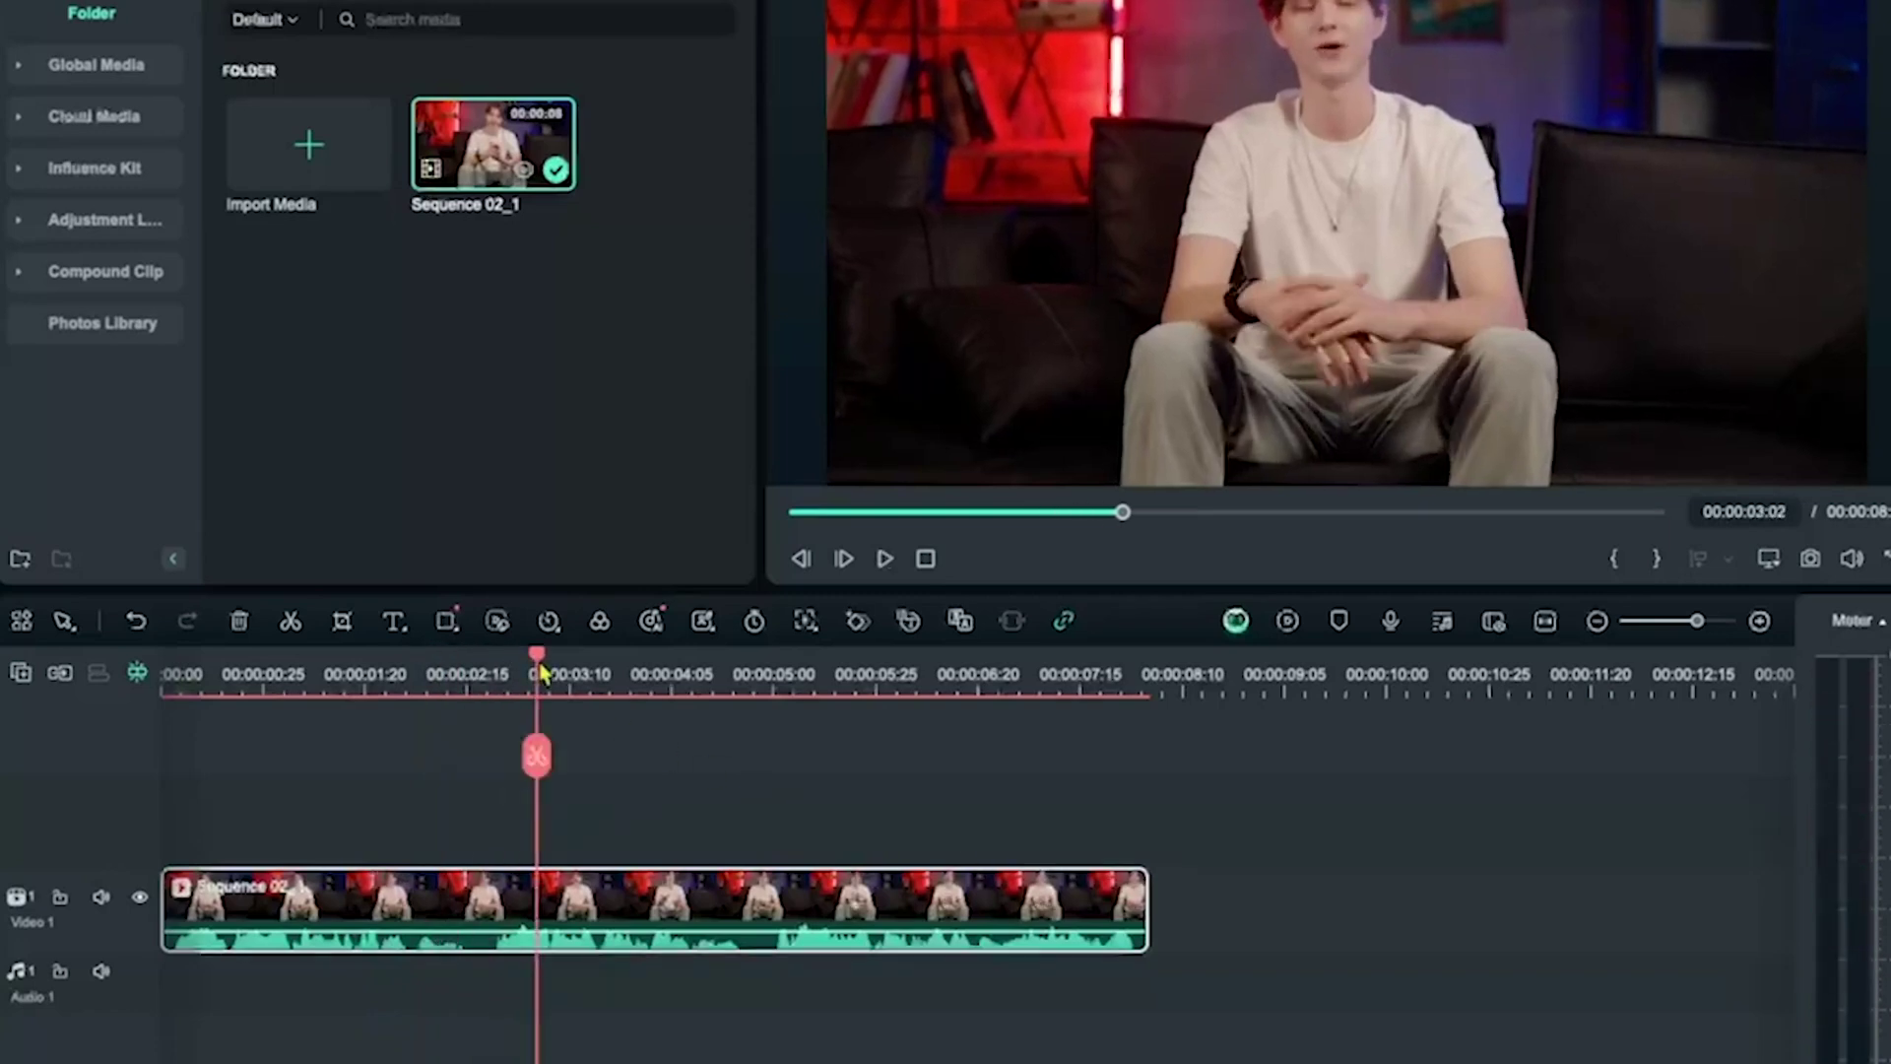
{"action": "key", "text": "space"}
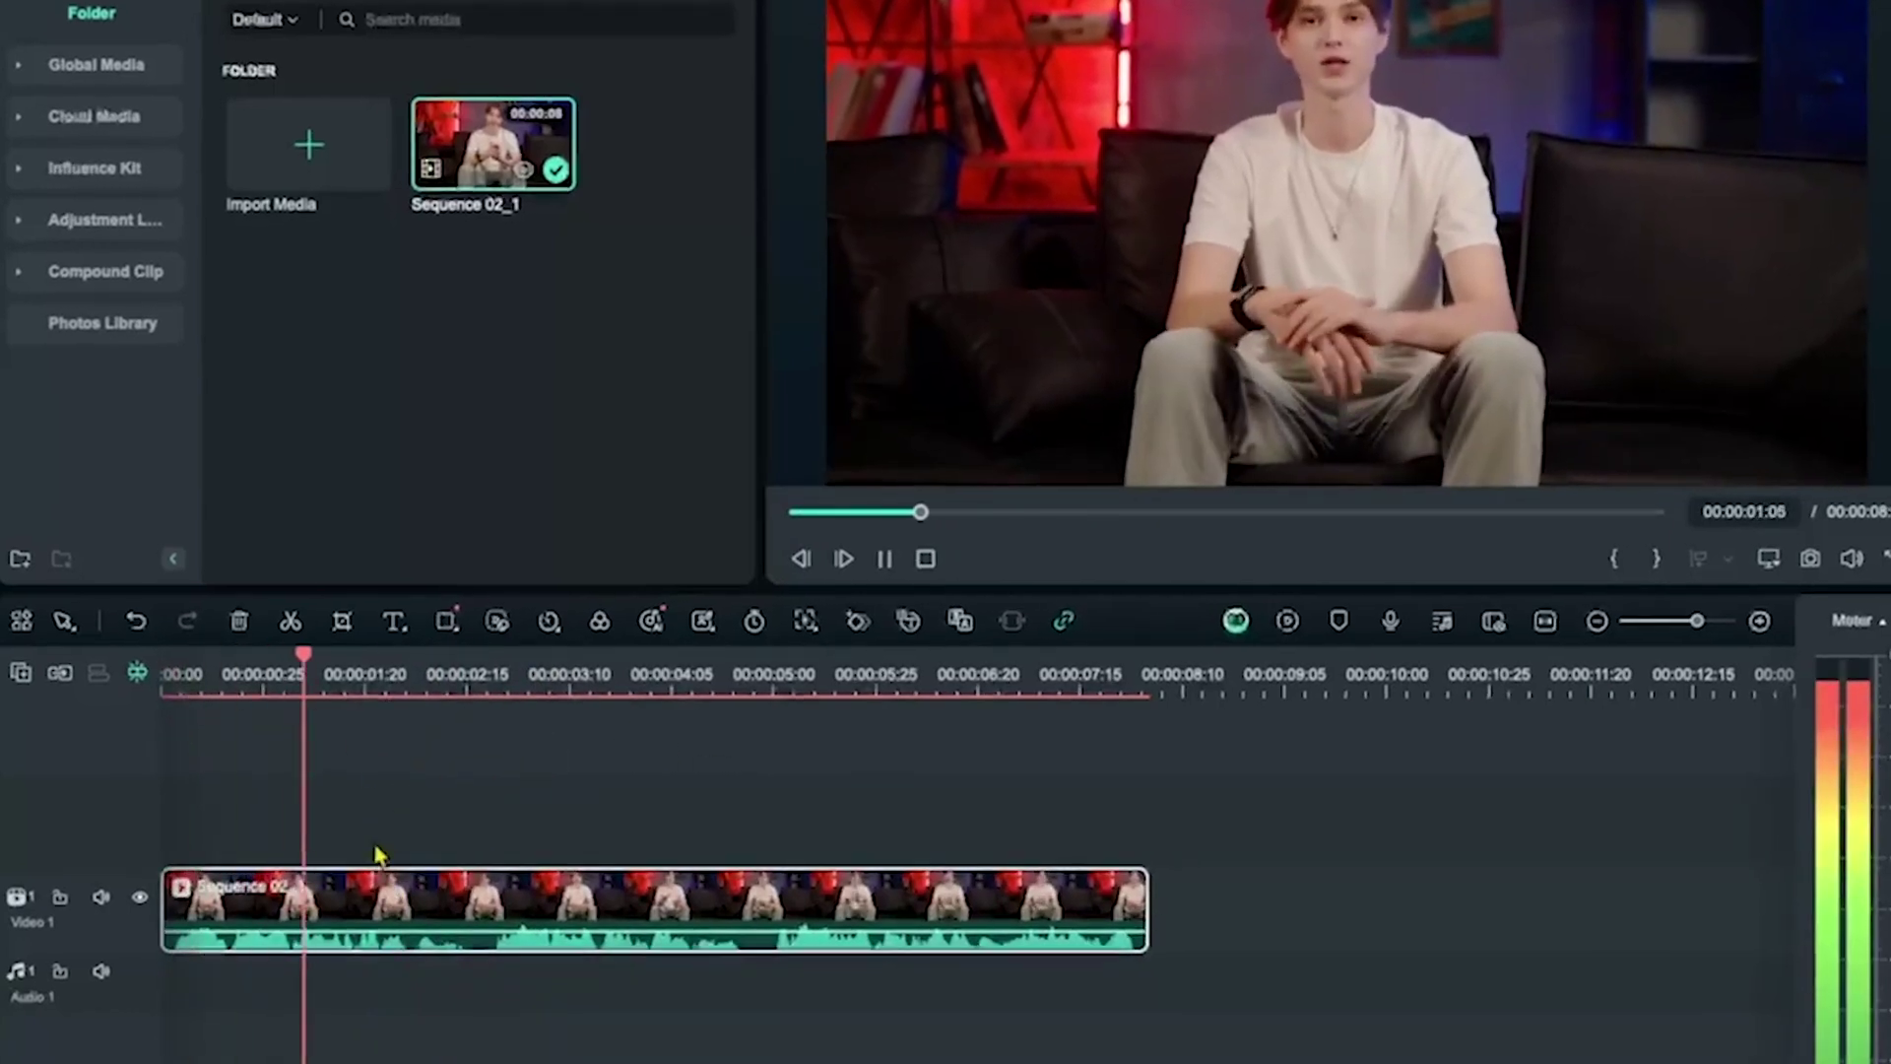
{"action": "key", "text": "space"}
{"action": "key", "text": "ctrl+equal"}
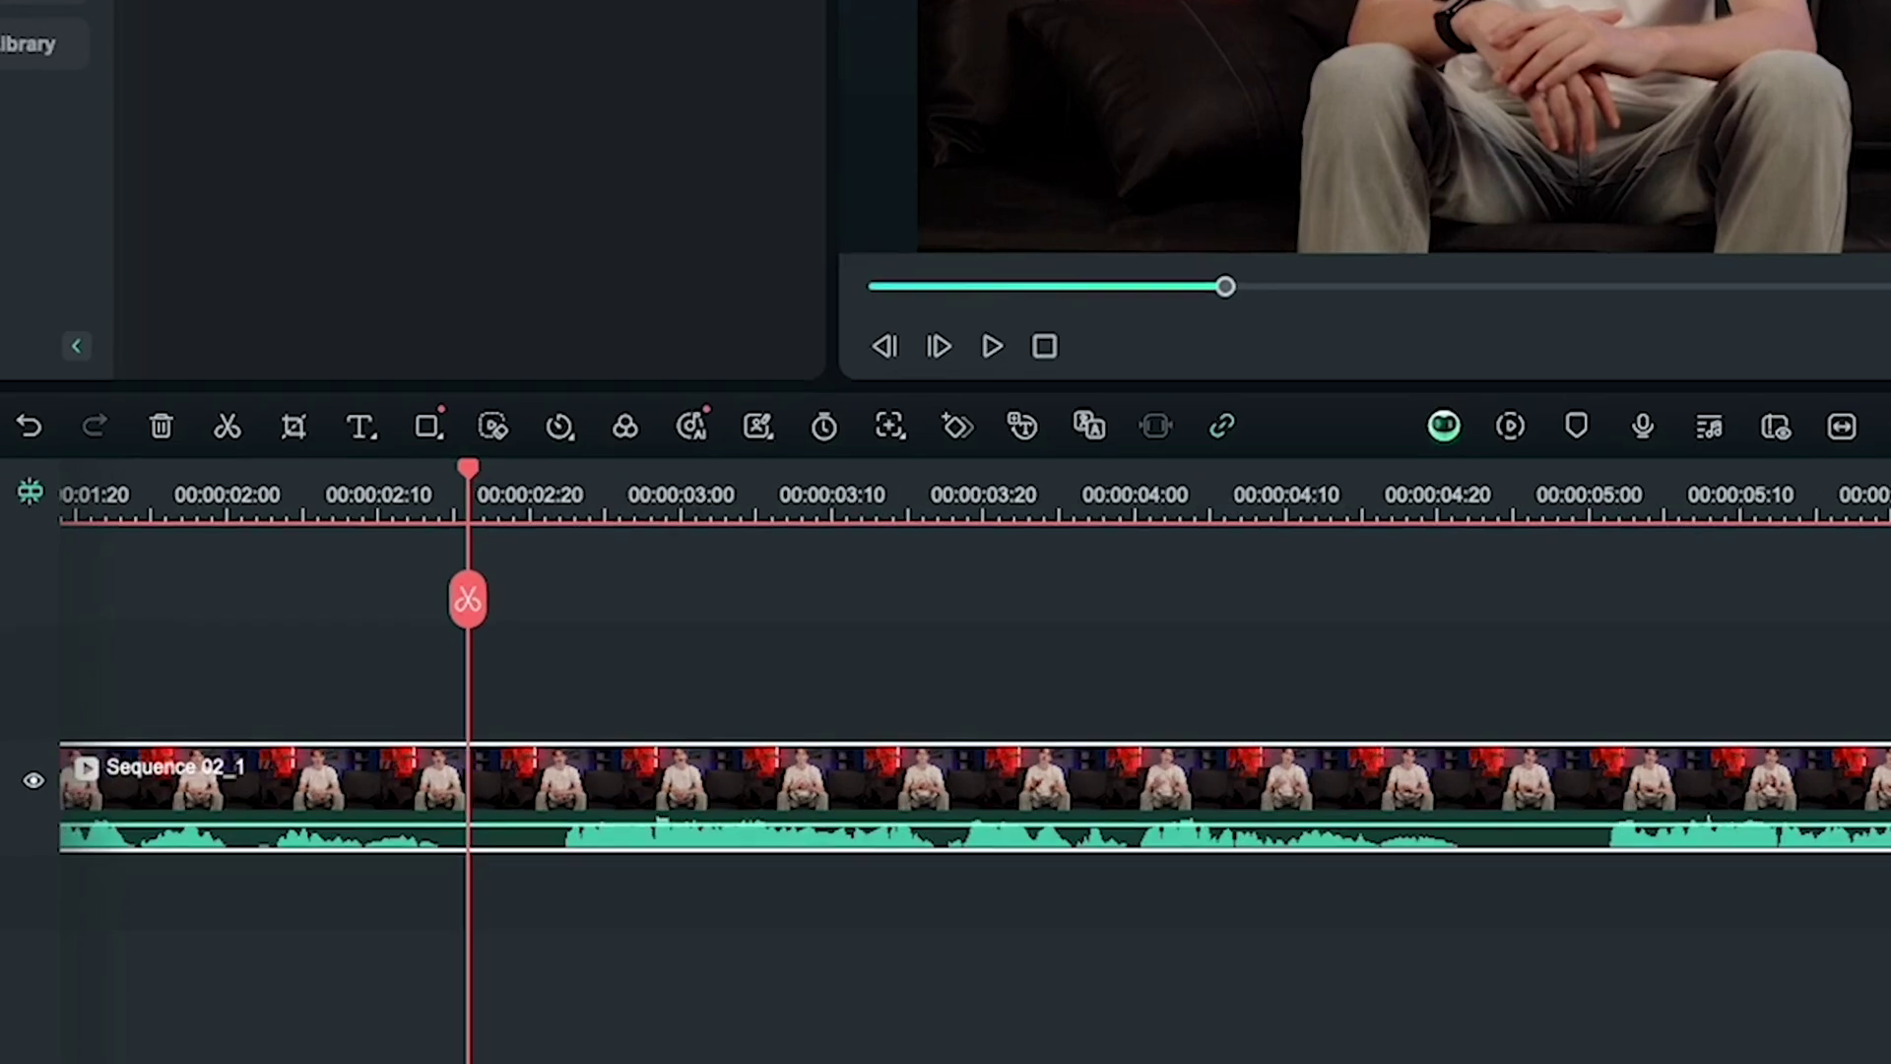
{"action": "left_click", "coordinate": [493, 759]}
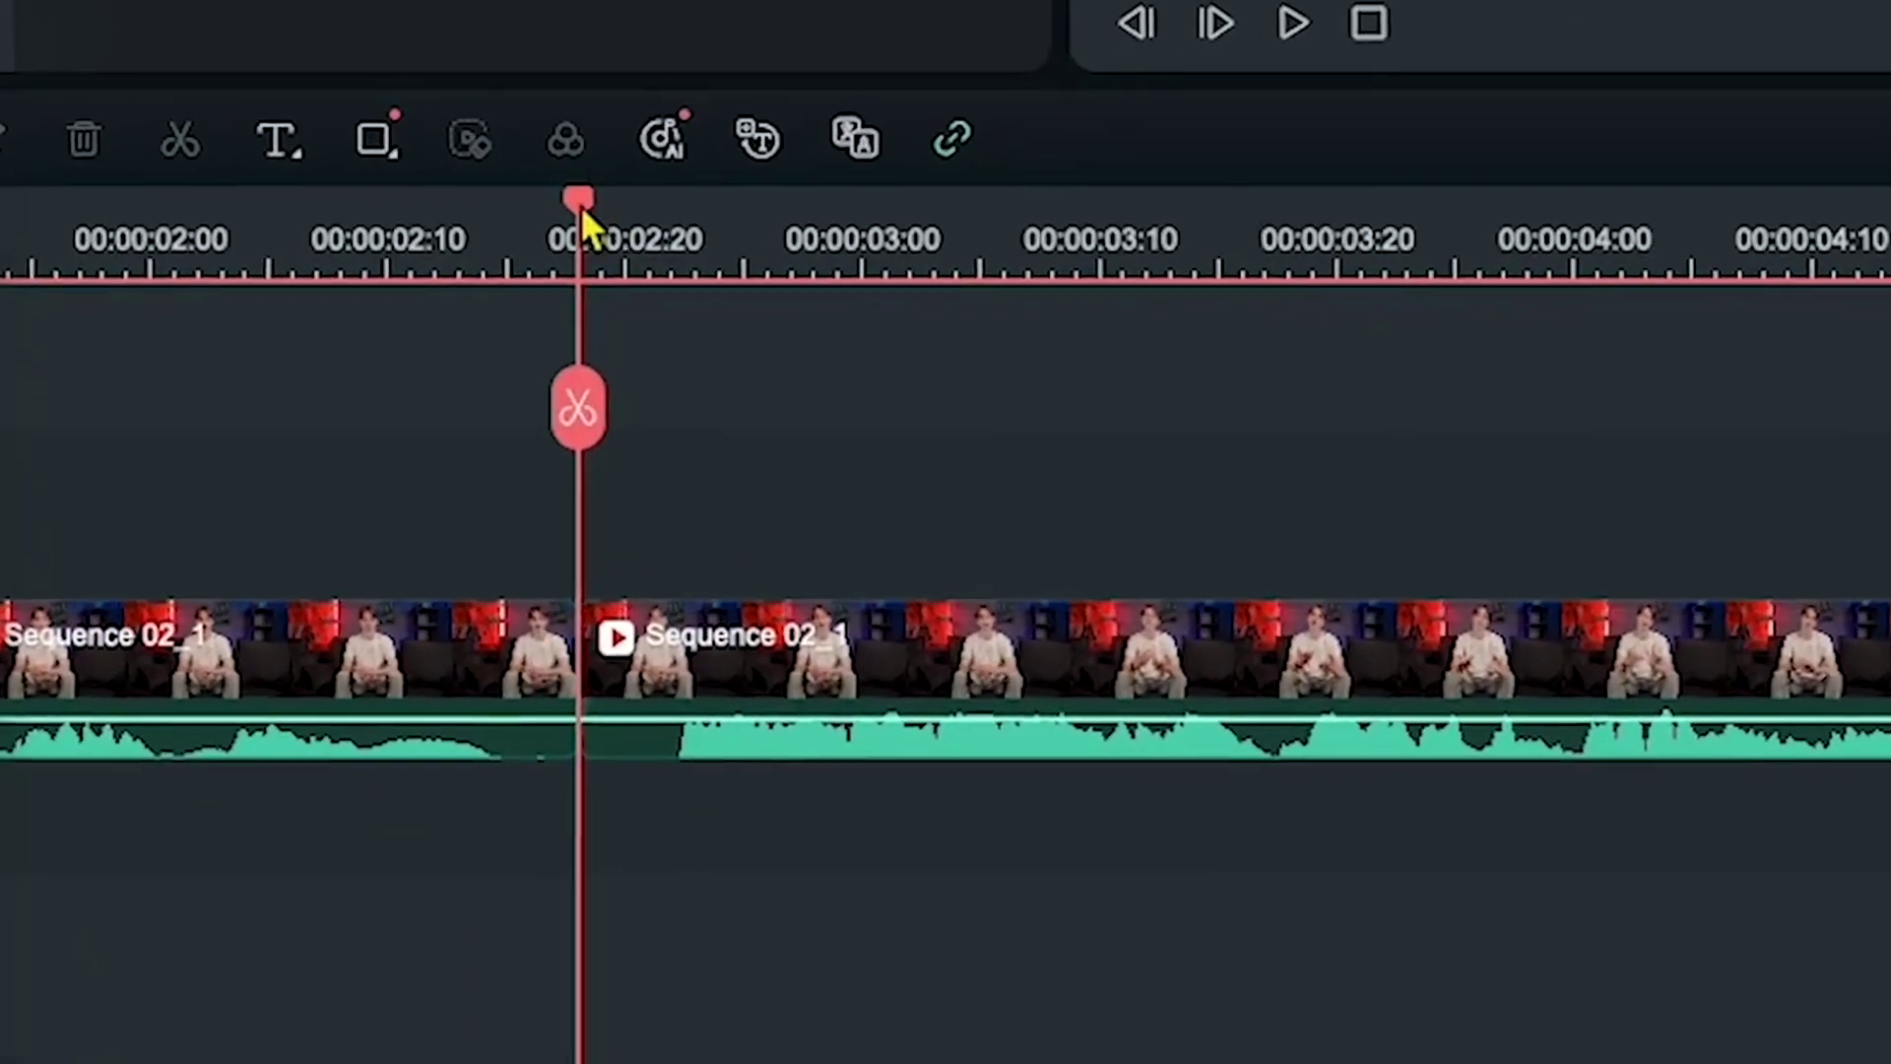
Shift the second and third sections 8 frames later to leave gaps, then review the edit.
{"action": "left_click", "coordinate": [735, 328]}
{"action": "left_click", "coordinate": [693, 636]}
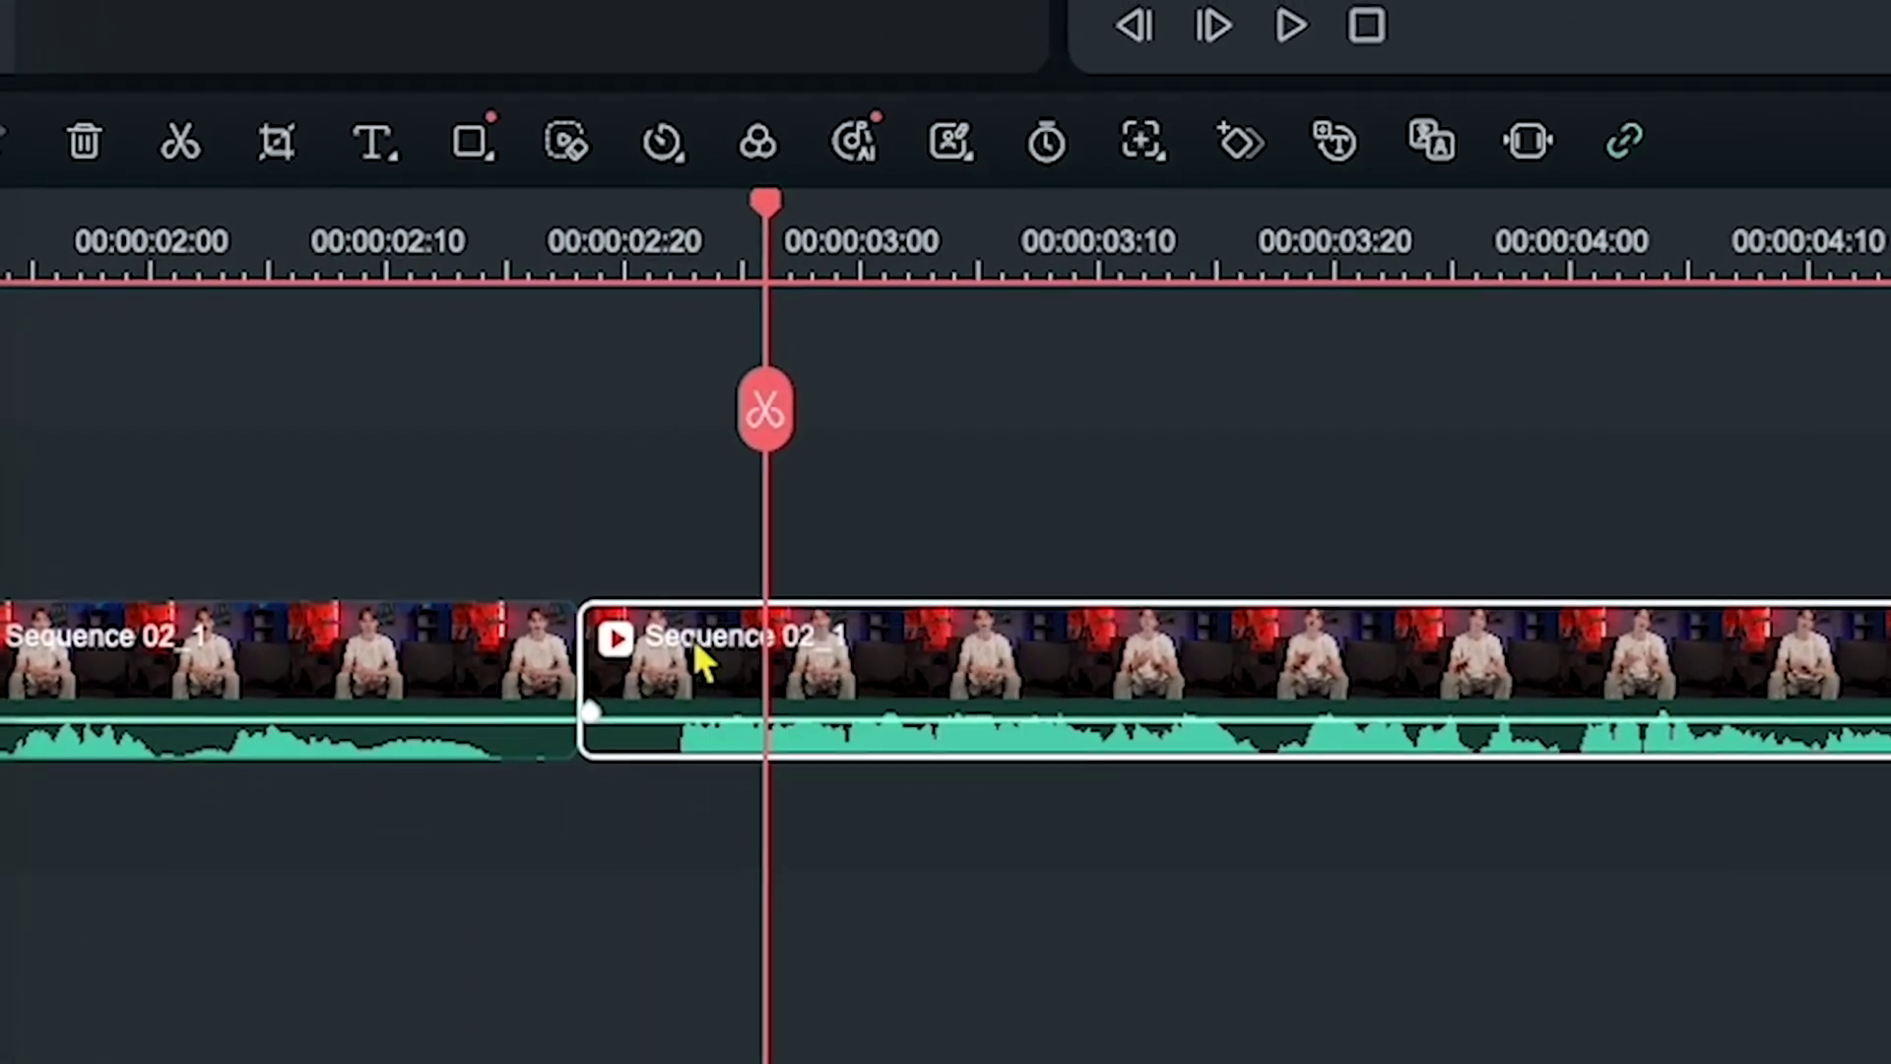
{"action": "left_click_drag", "start_coordinate": [677, 689], "coordinate": [815, 711]}
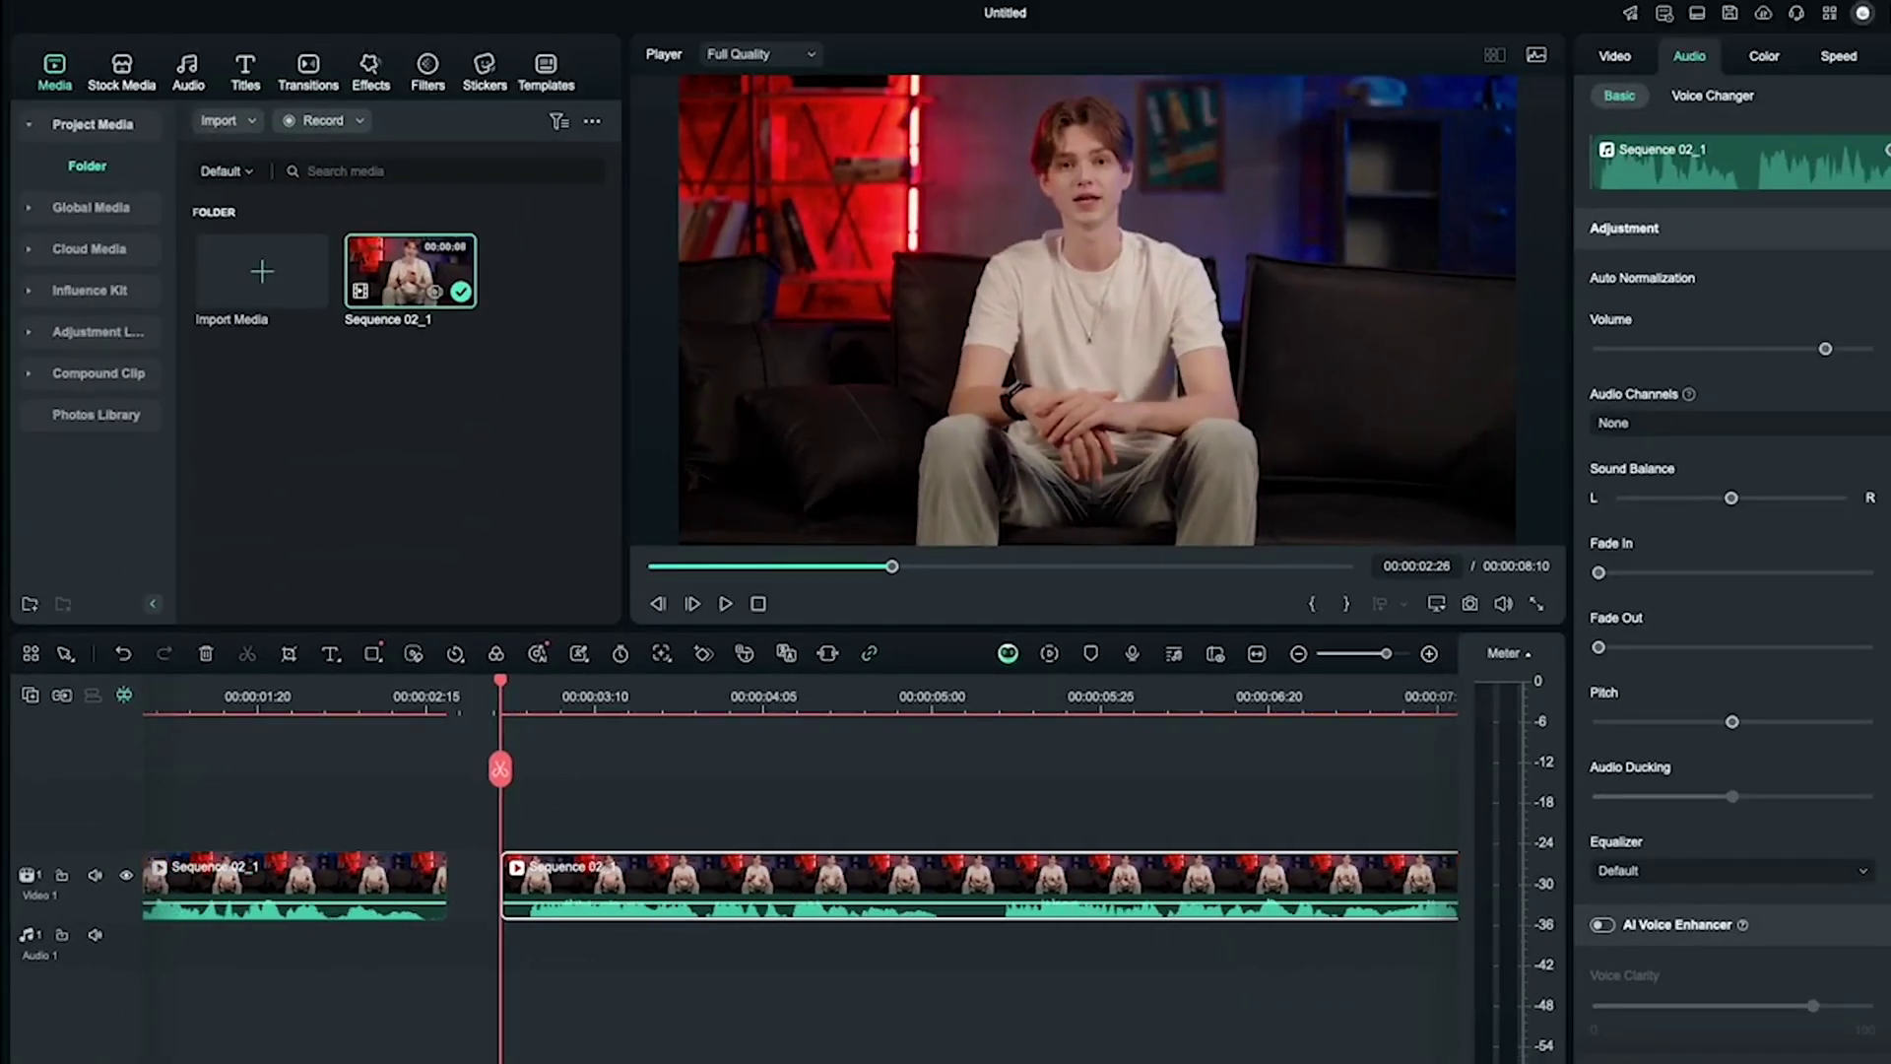
{"action": "key", "text": "ctrl+minus"}
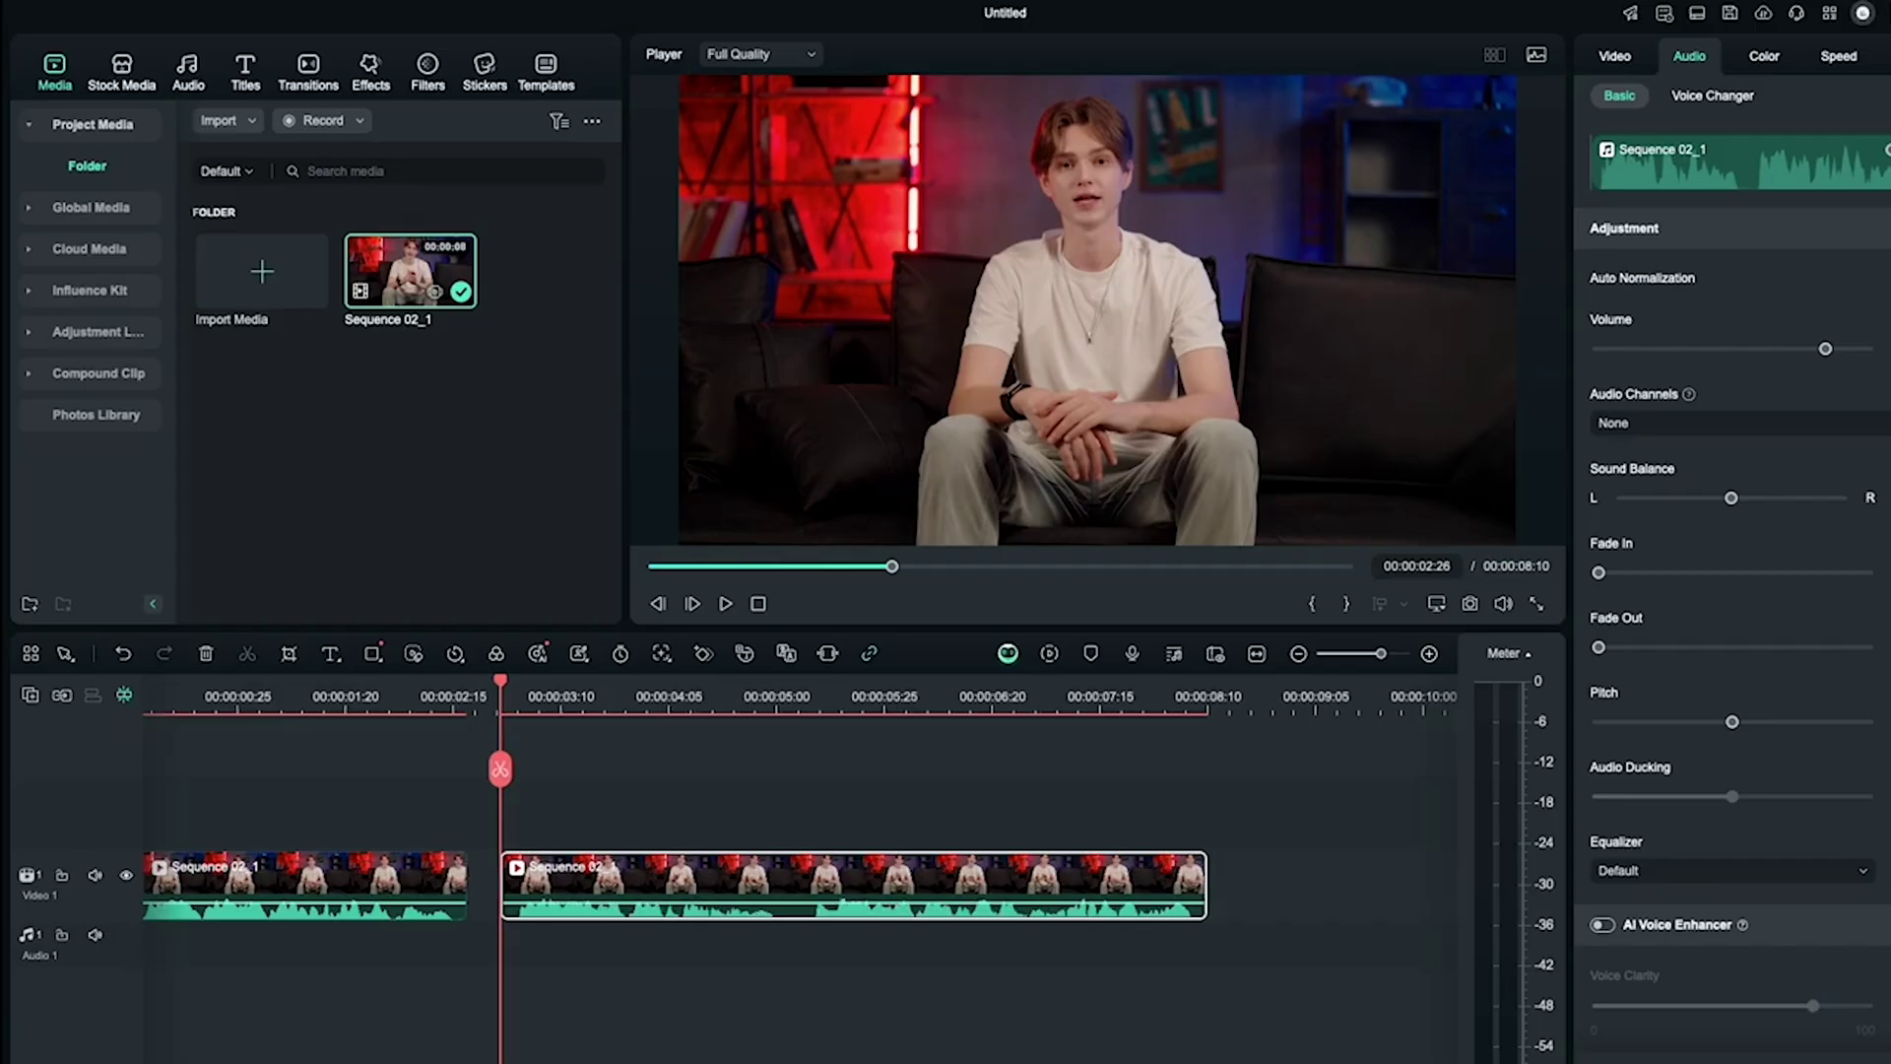
{"action": "key", "text": "space"}
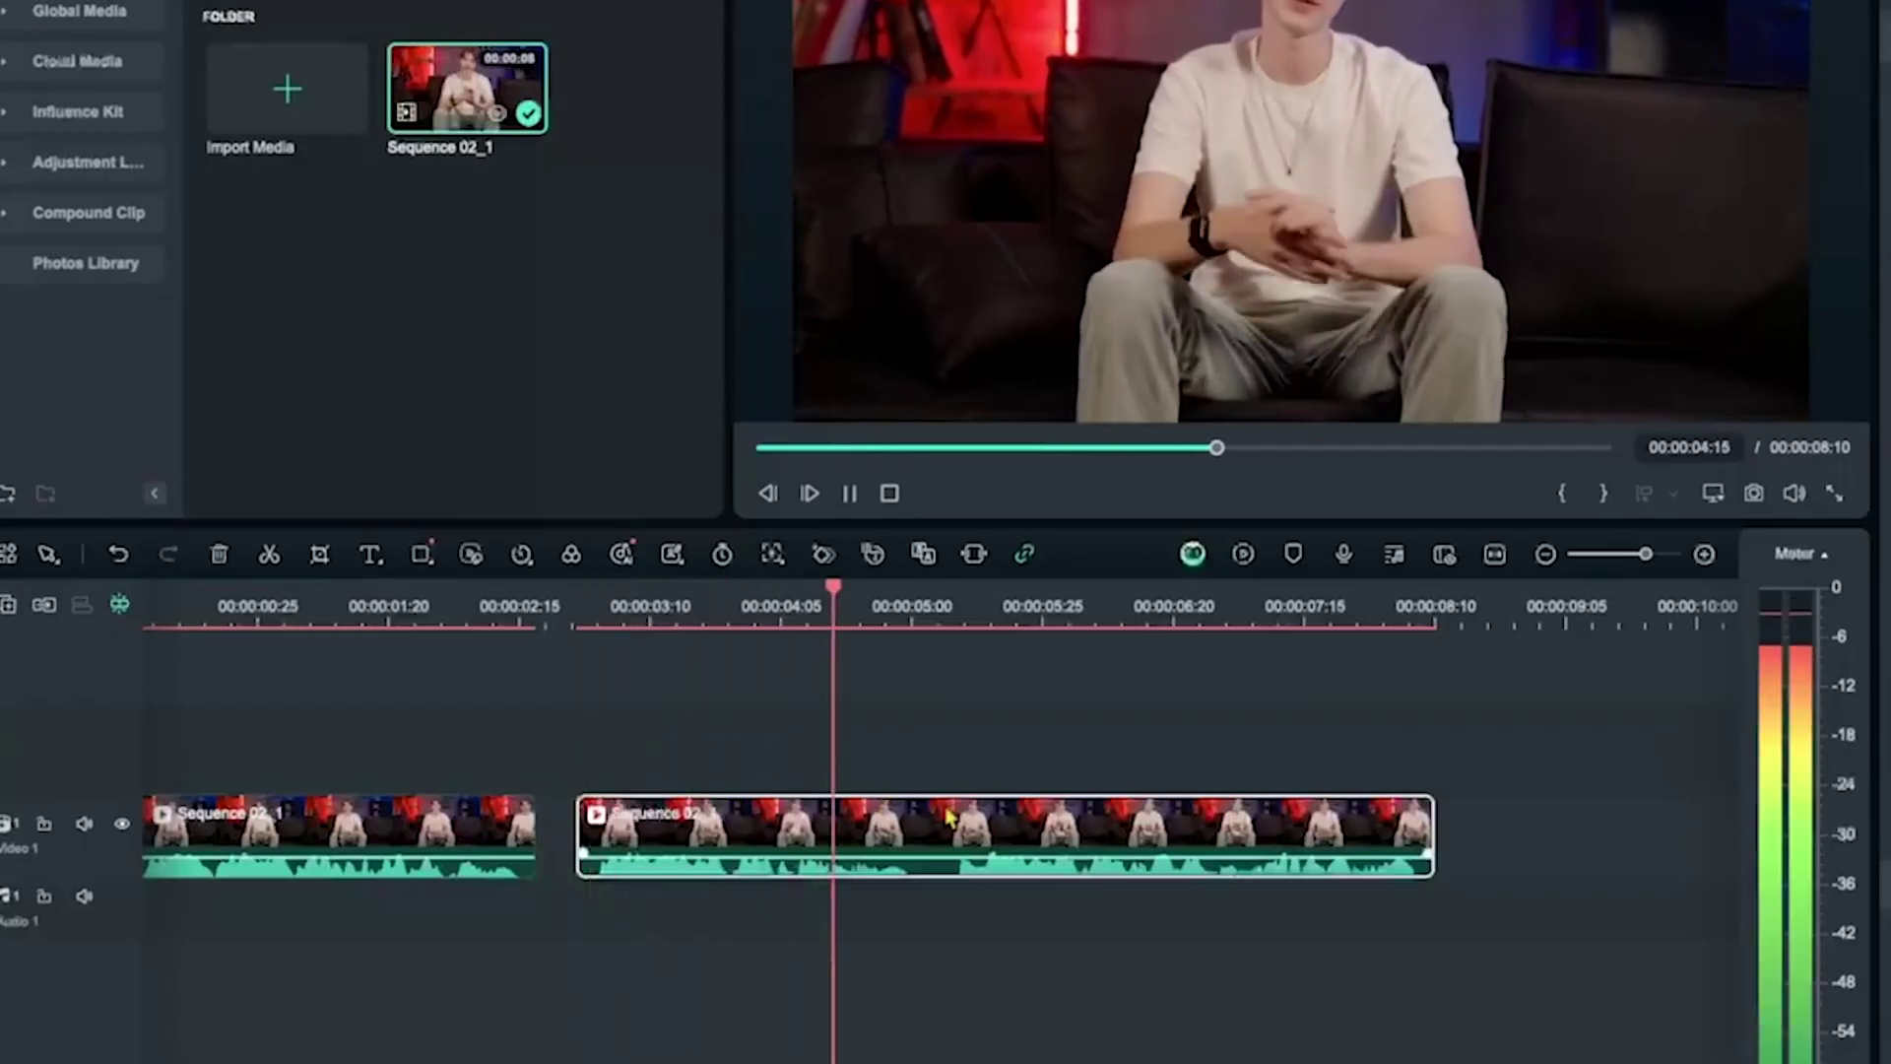
{"action": "key", "text": "space"}
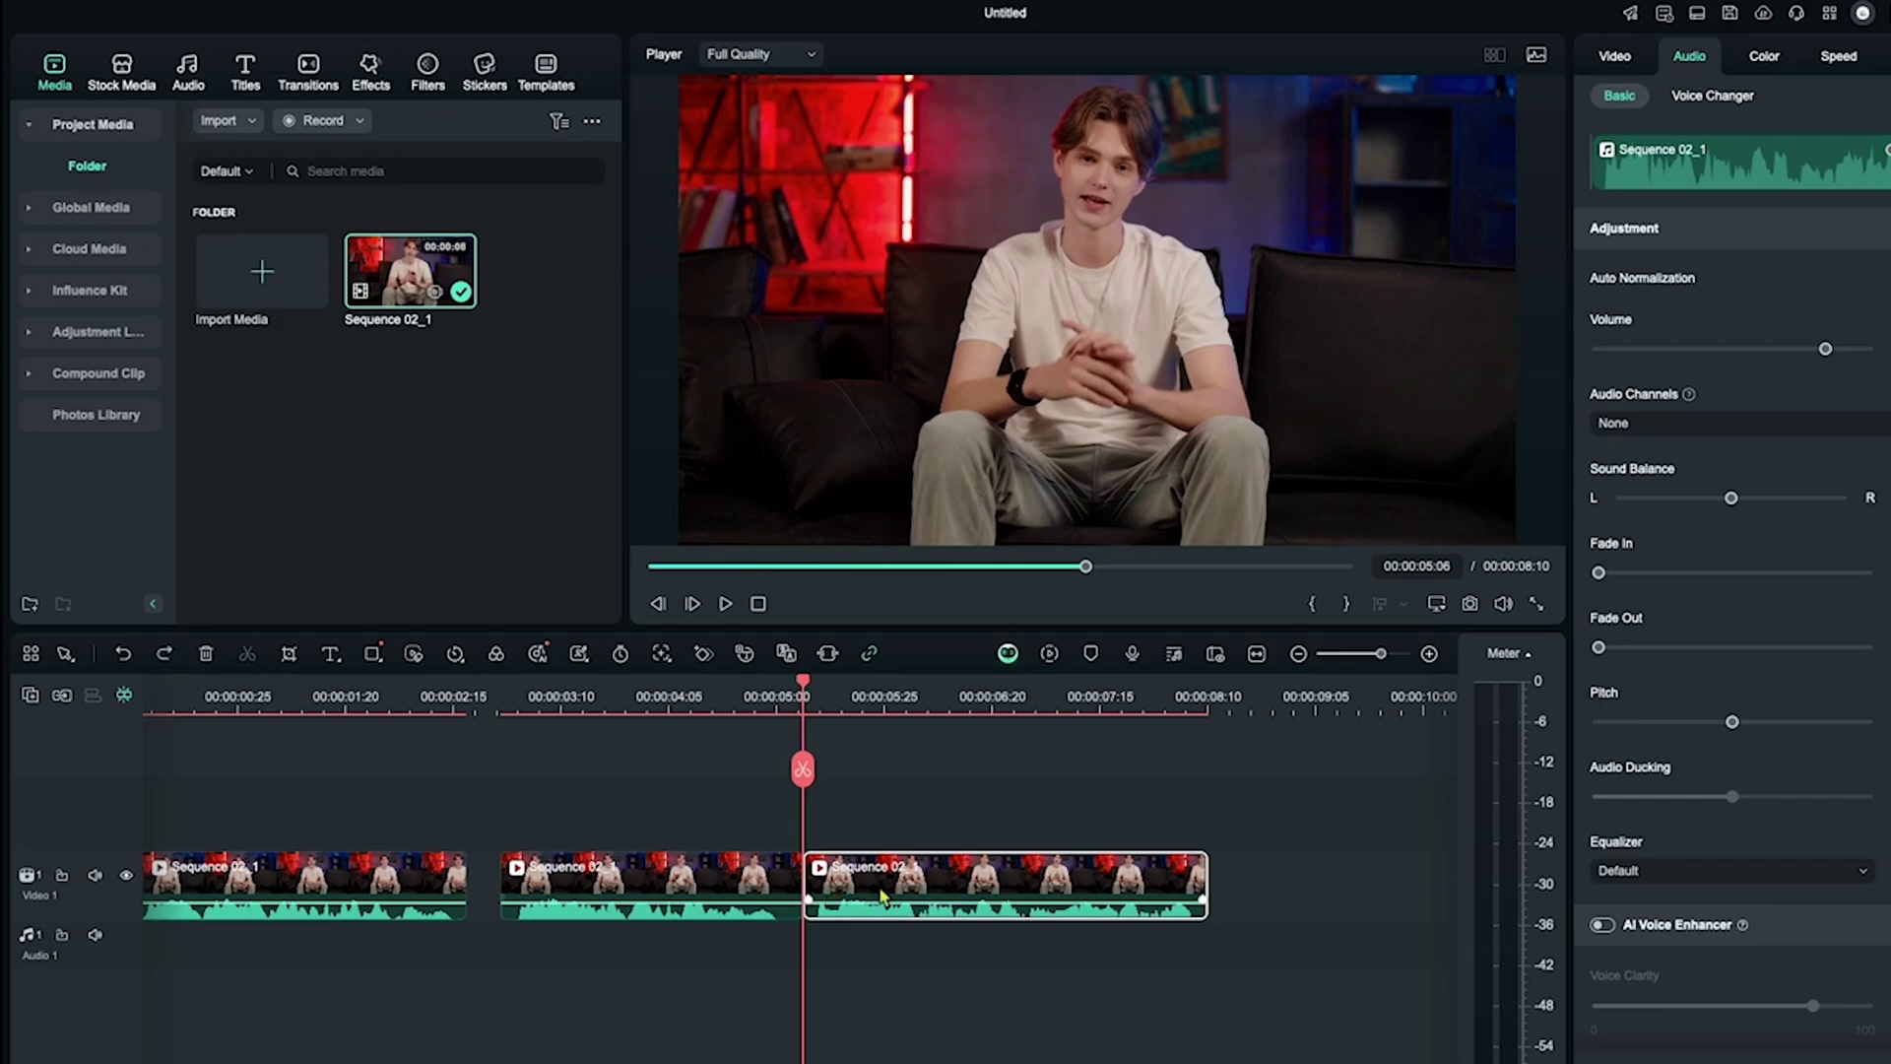
{"action": "left_click_drag", "start_coordinate": [881, 896], "coordinate": [941, 891]}
{"action": "left_click", "coordinate": [818, 823]}
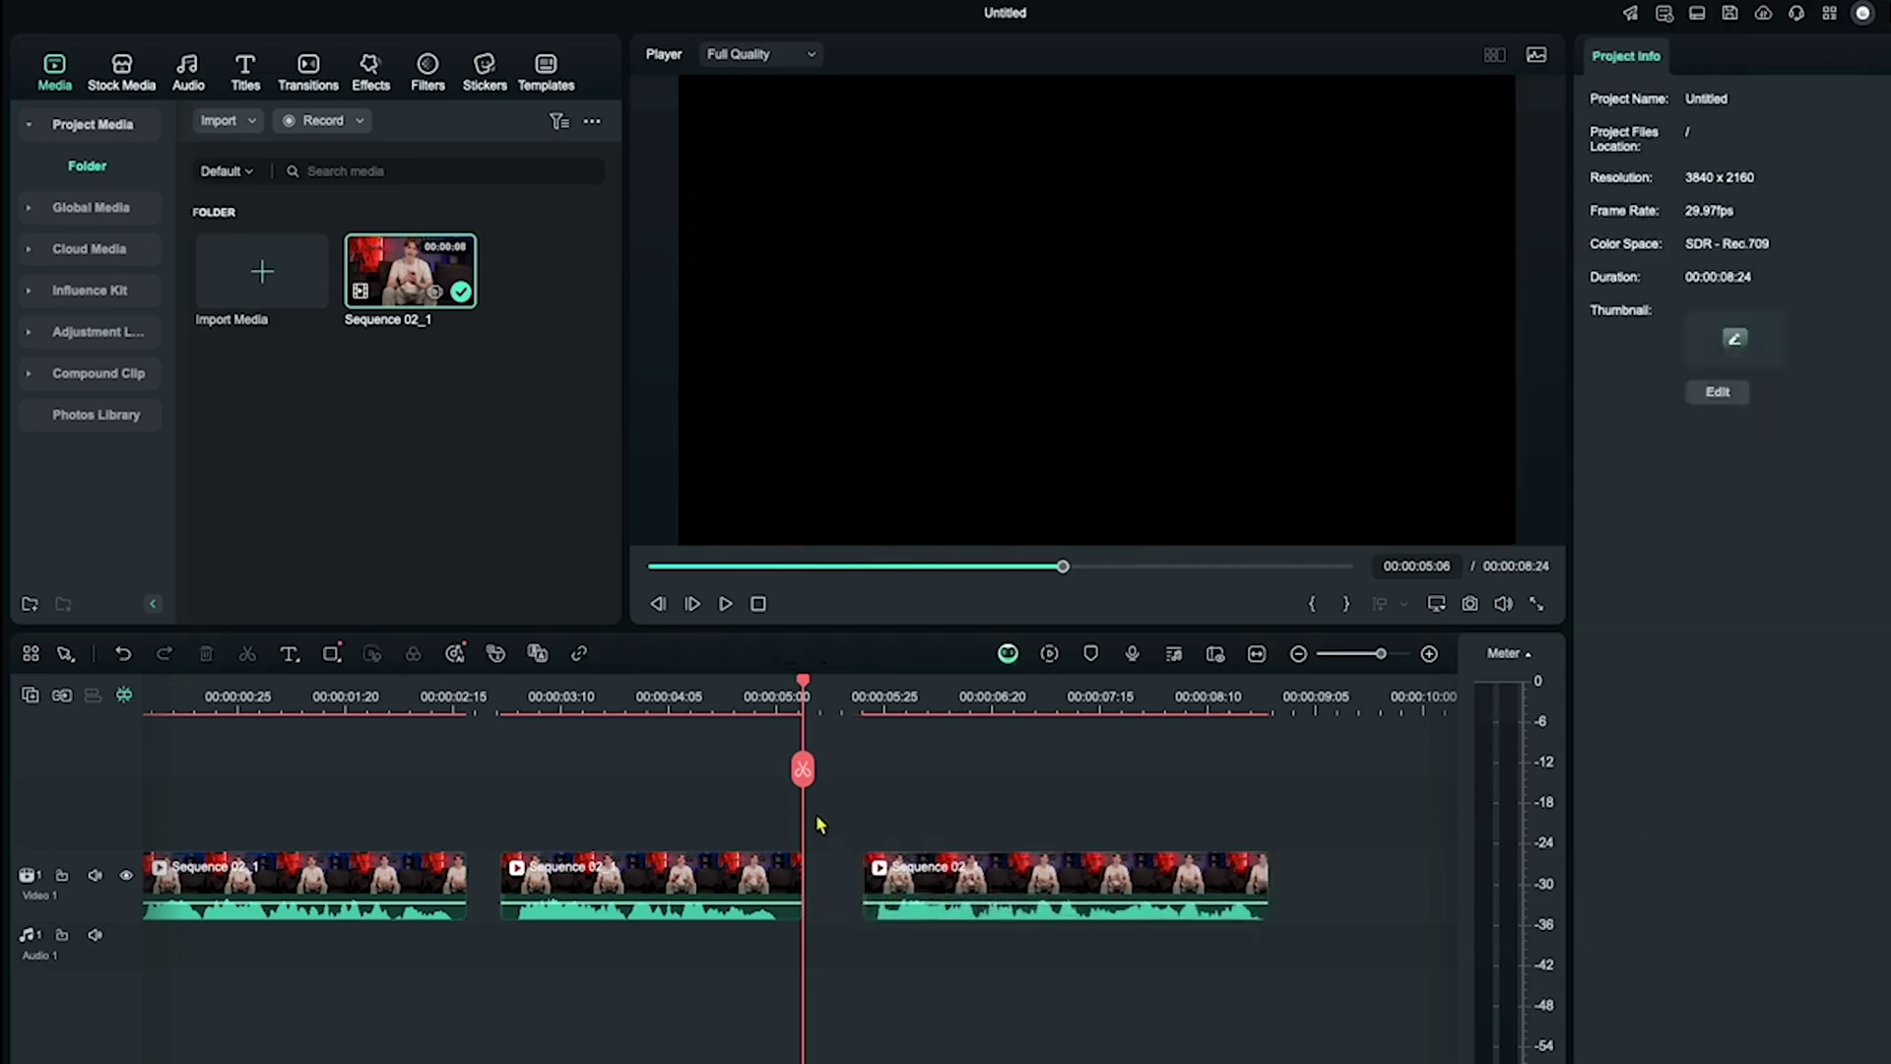
{"action": "key", "text": "space"}
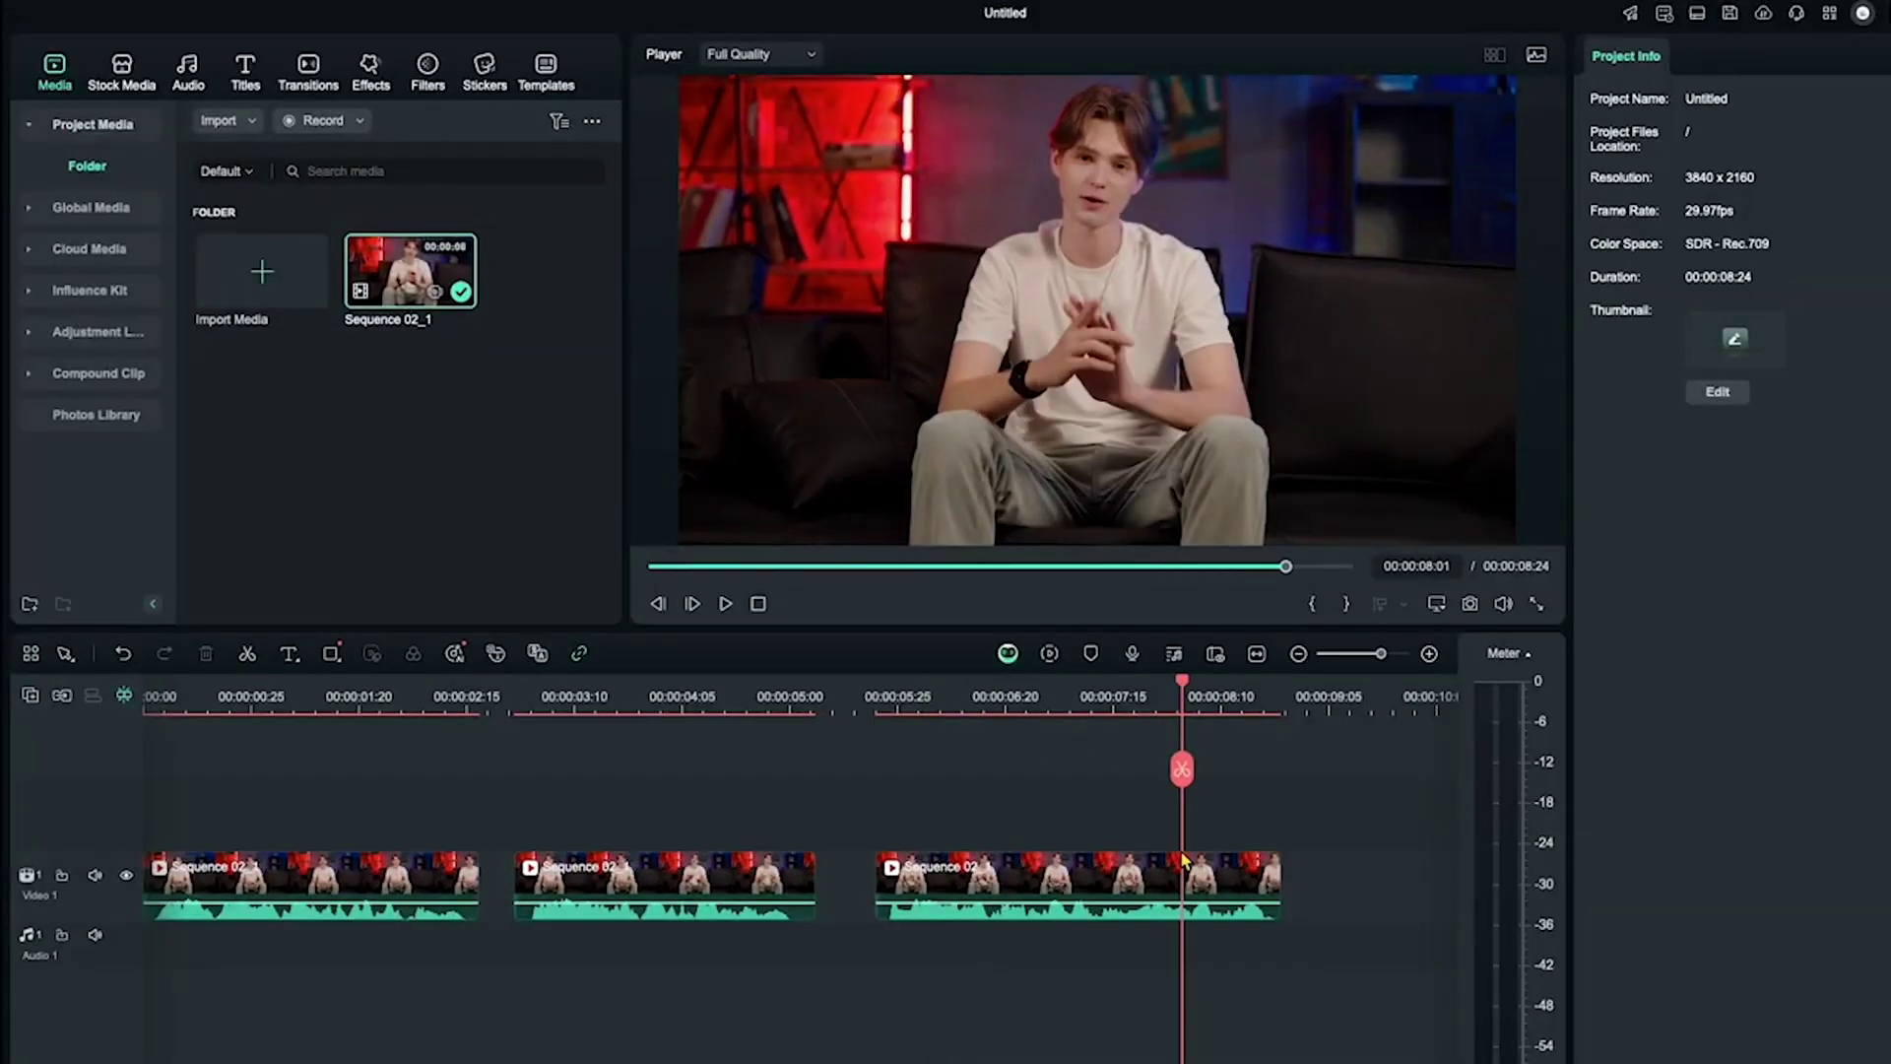
{"action": "left_click", "coordinate": [189, 695]}
{"action": "left_click", "coordinate": [414, 920]}
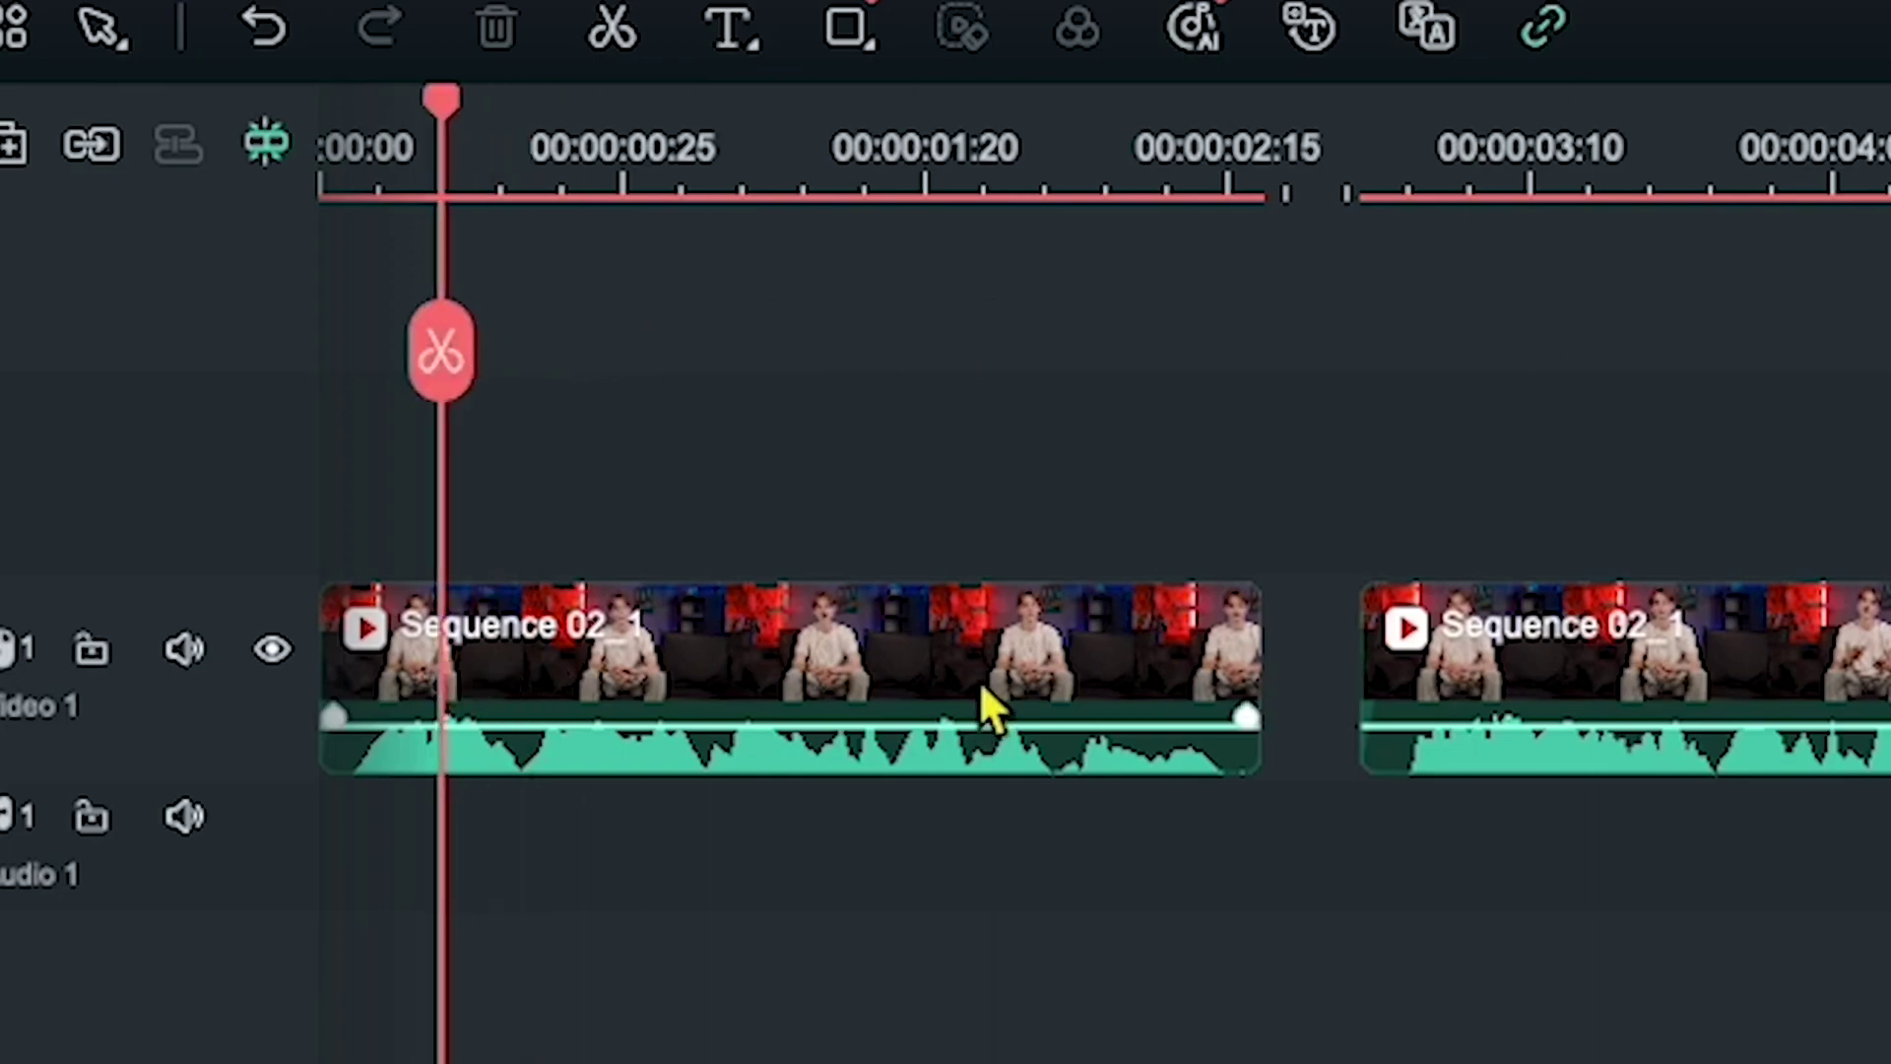
Select the first Sequence 02_1 segment to show its Audio settings with AI Voice Enhancer on.
{"action": "left_click", "coordinate": [989, 706]}
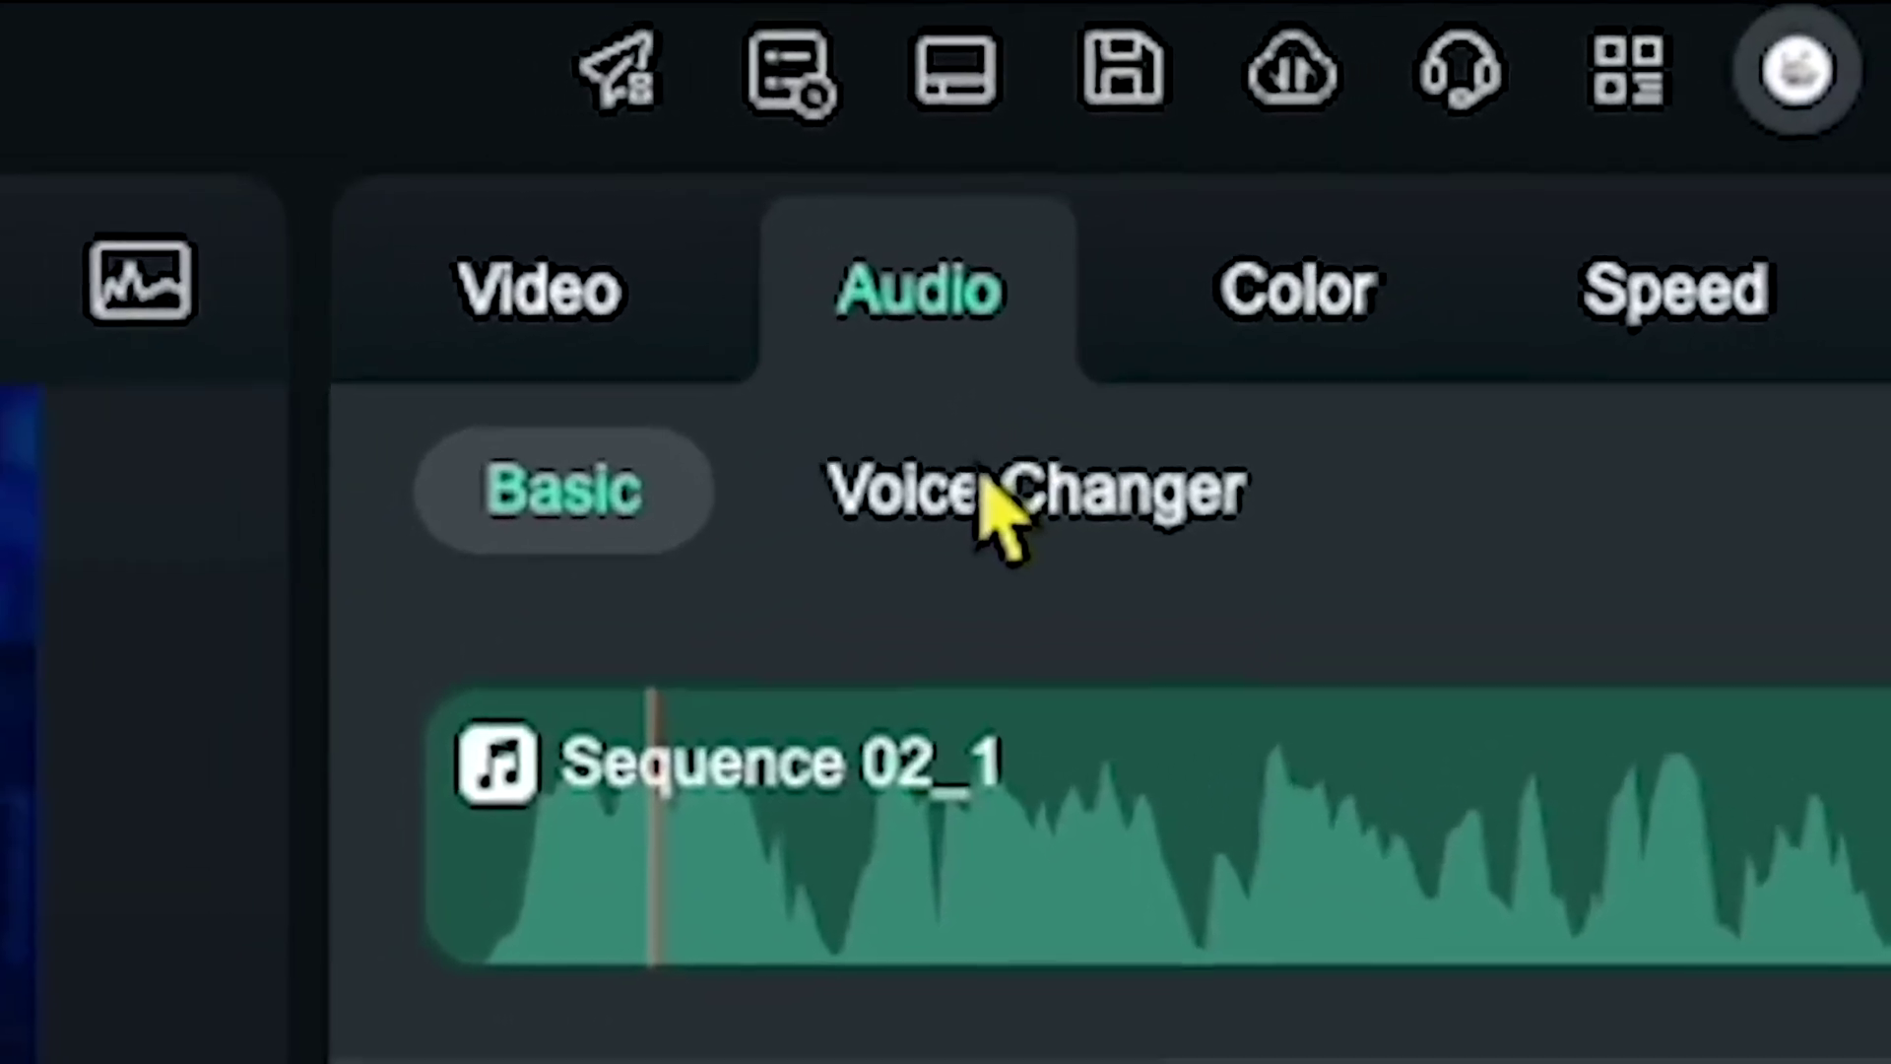
Apply the Cave voice filter to the first clip, preview it, then switch to Phone.
{"action": "left_click", "coordinate": [995, 497]}
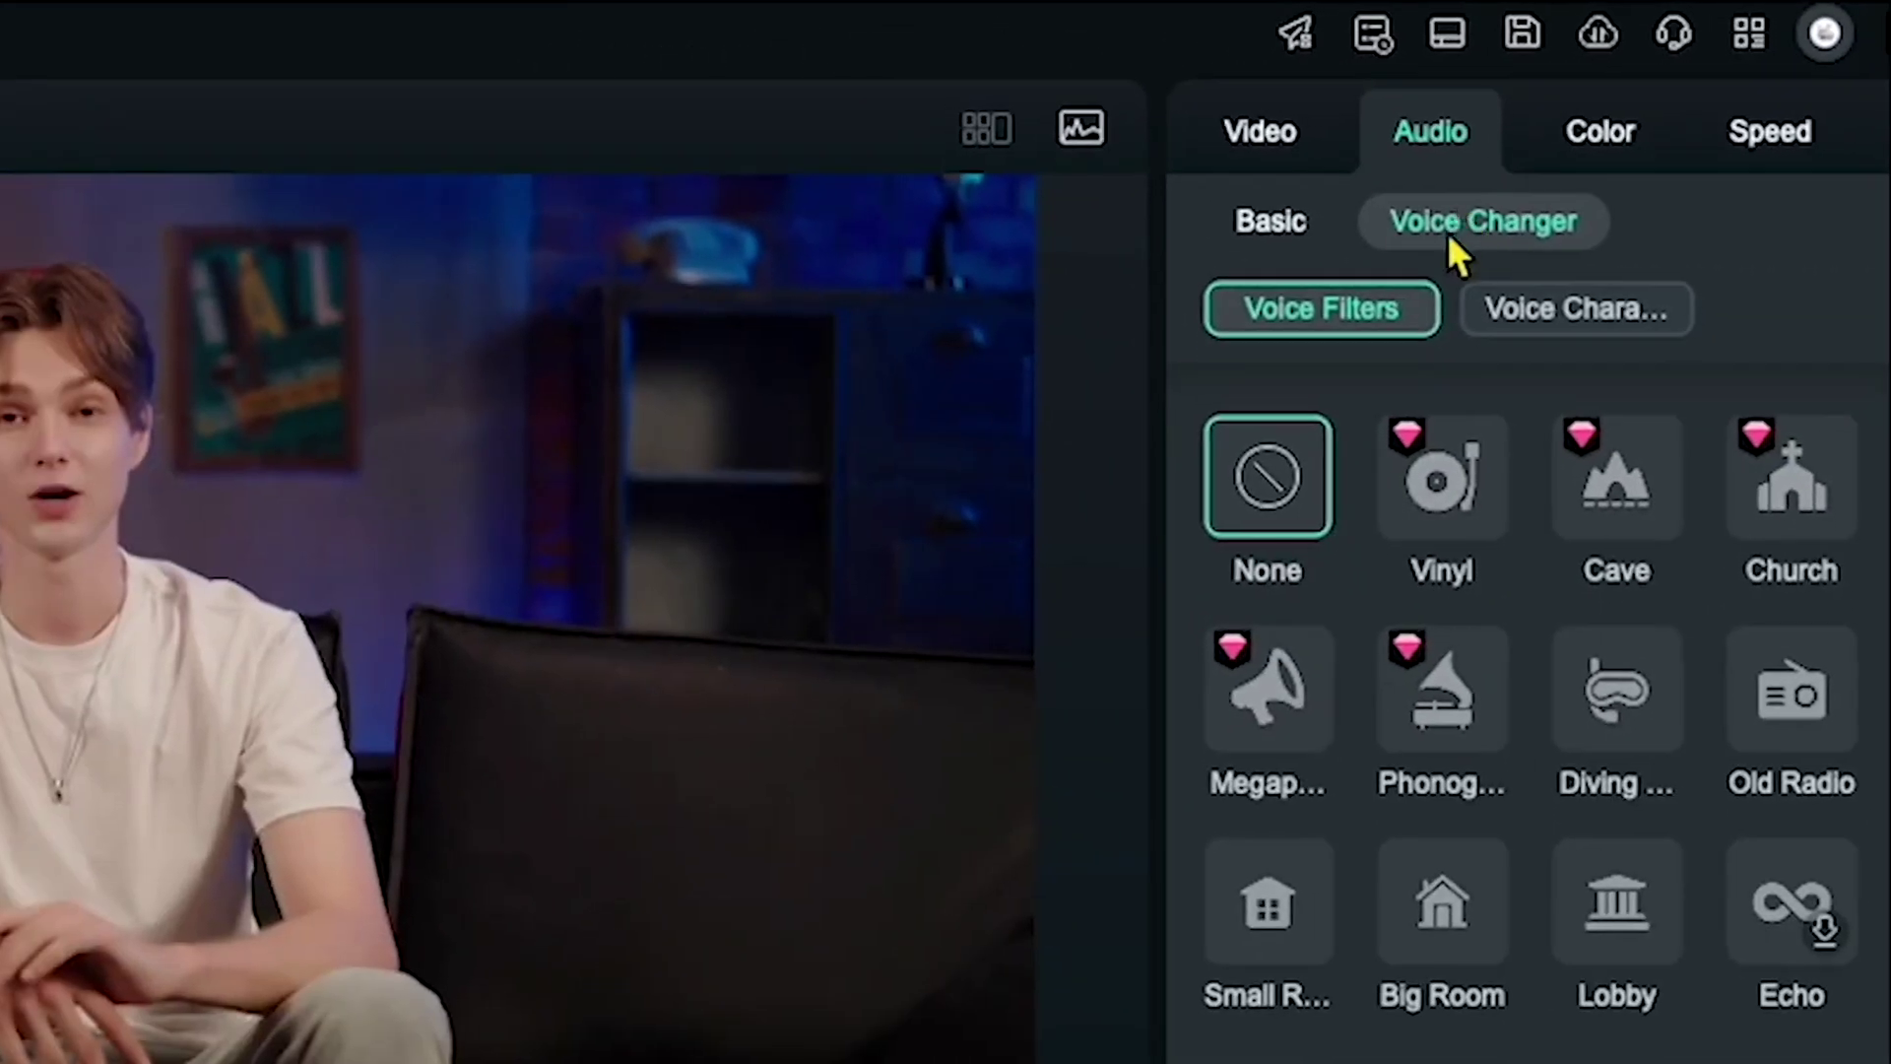
{"action": "left_click", "coordinate": [1619, 507]}
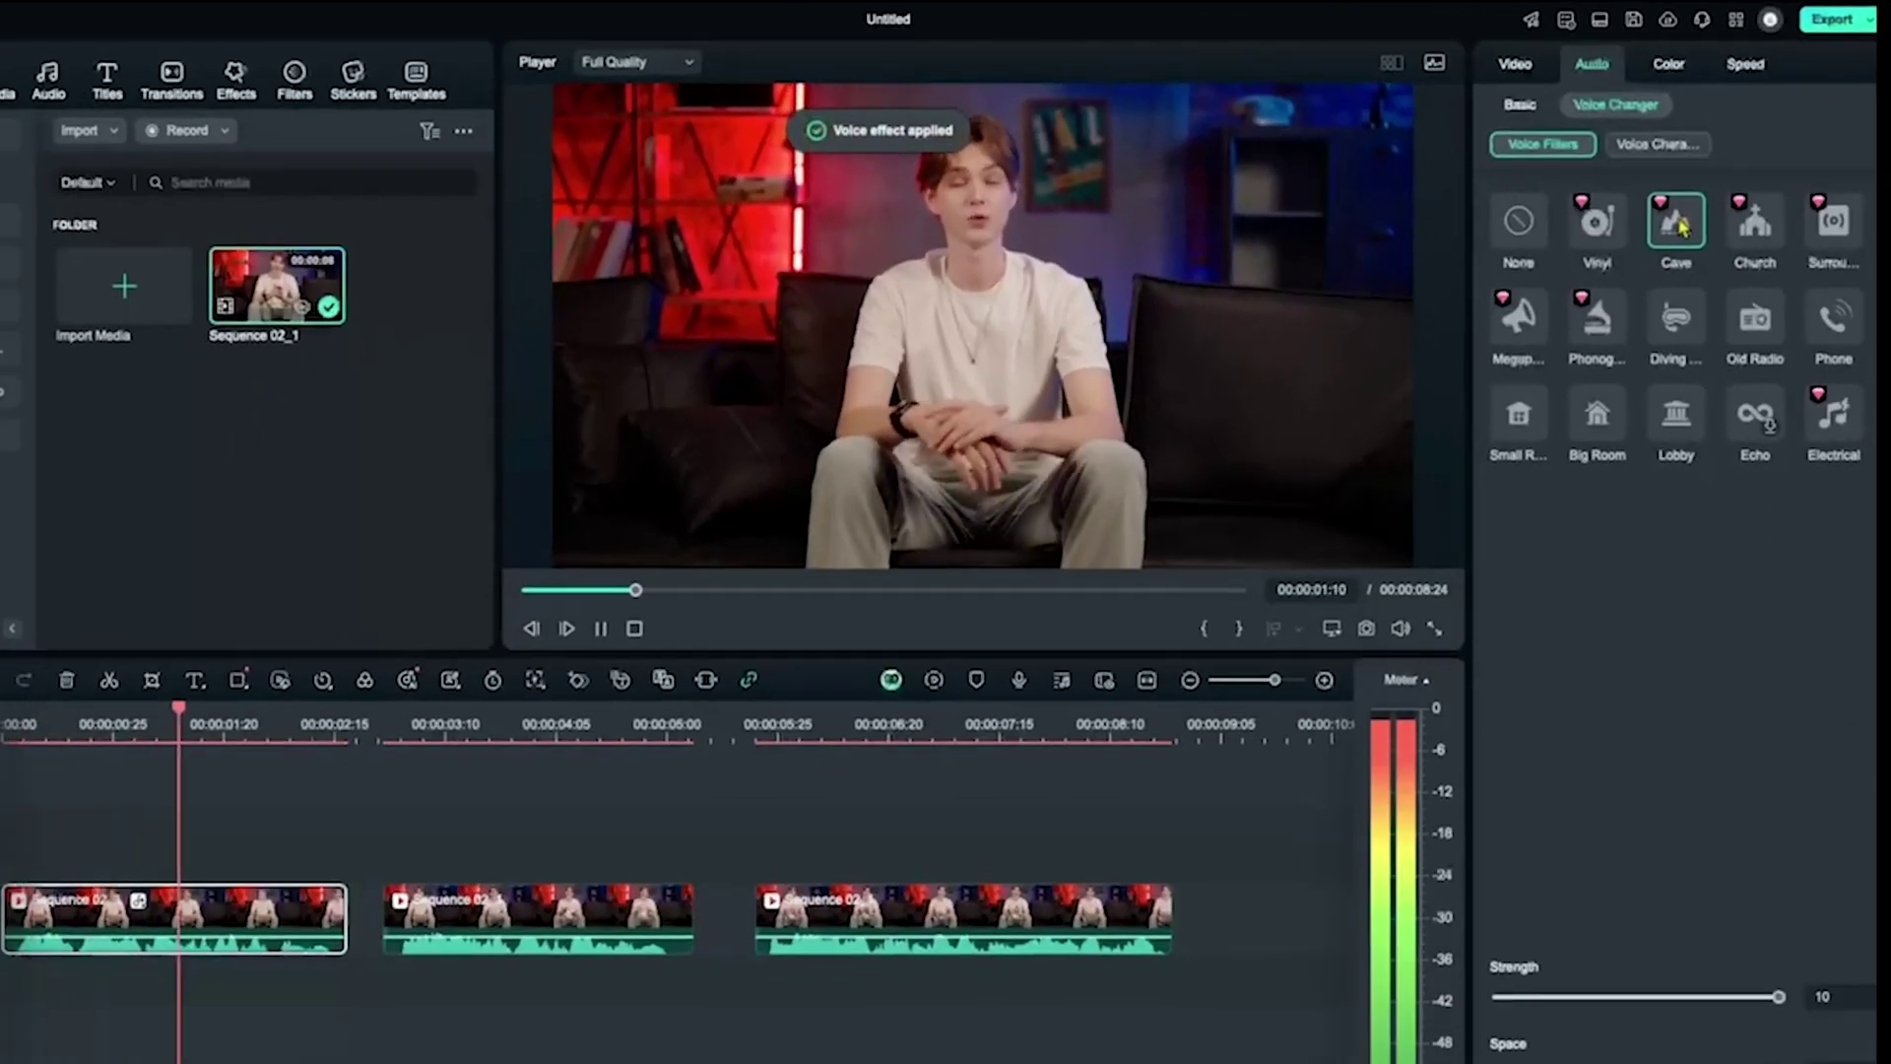
{"action": "left_click", "coordinate": [1676, 222]}
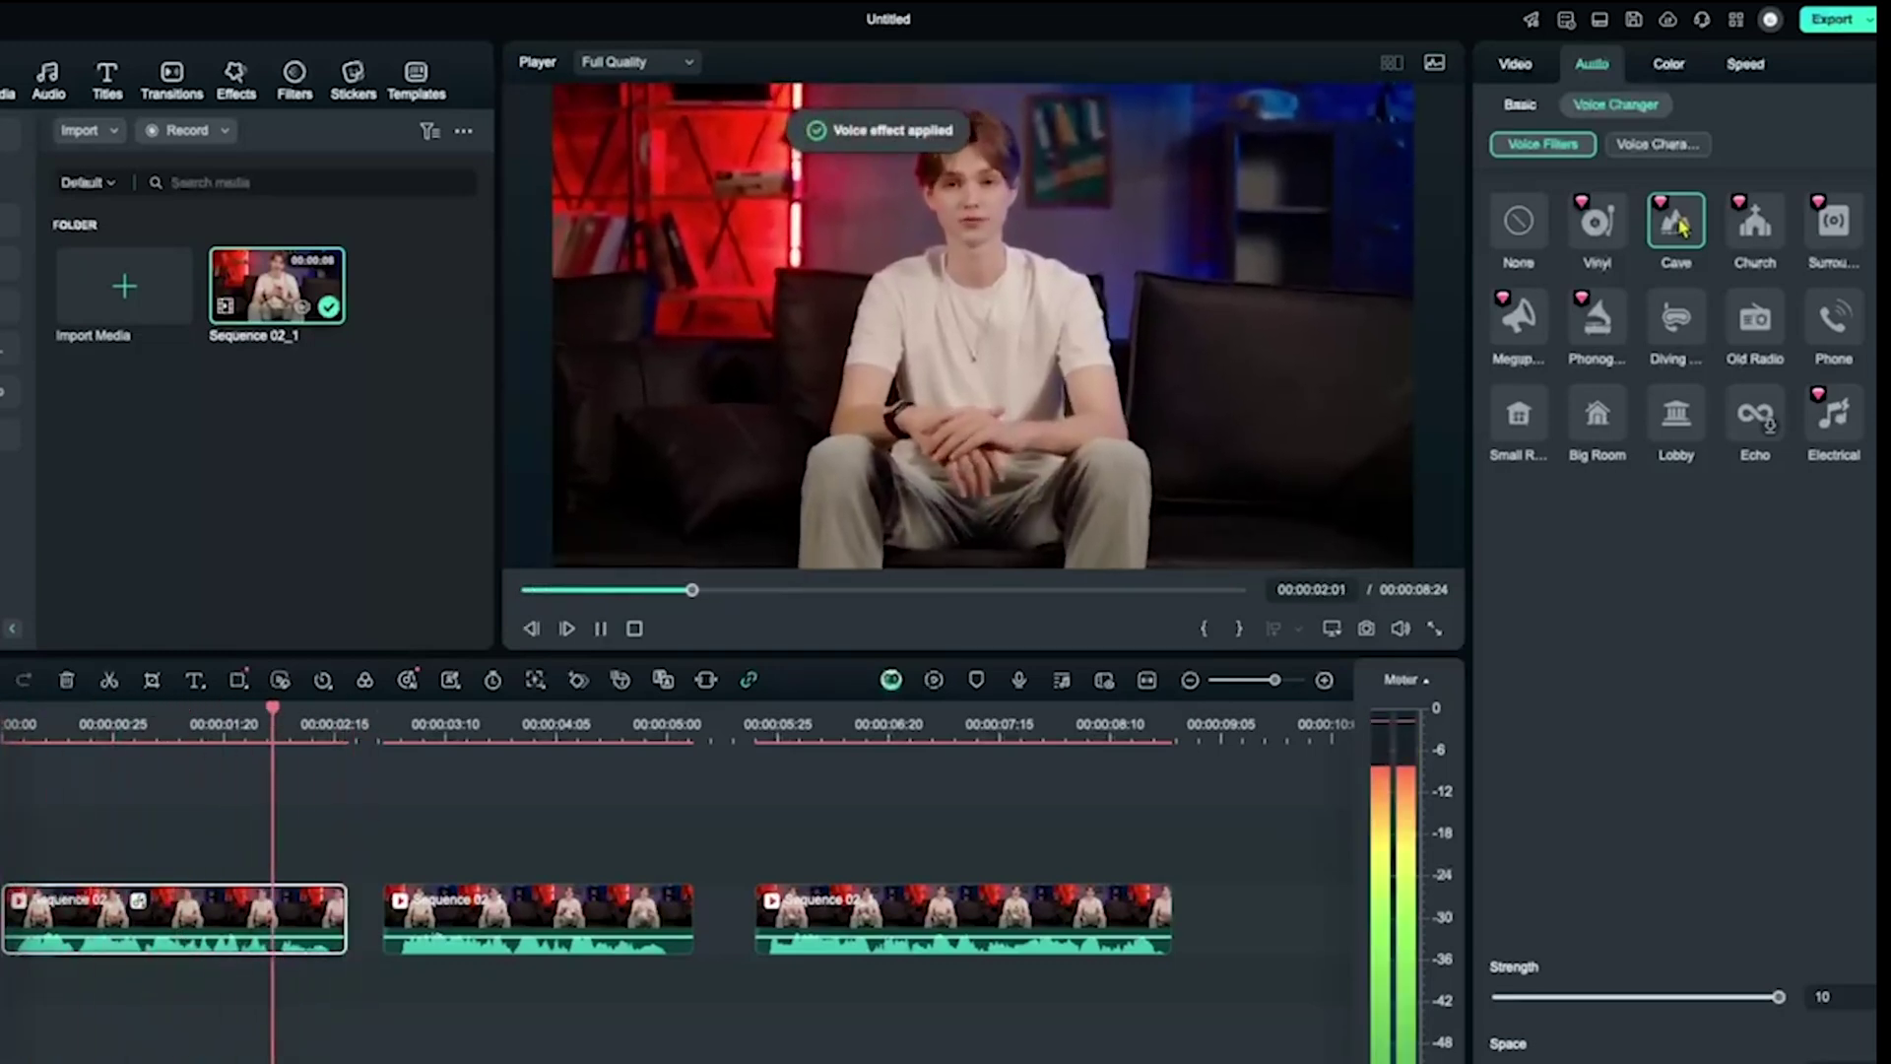
{"action": "left_click", "coordinate": [1681, 227]}
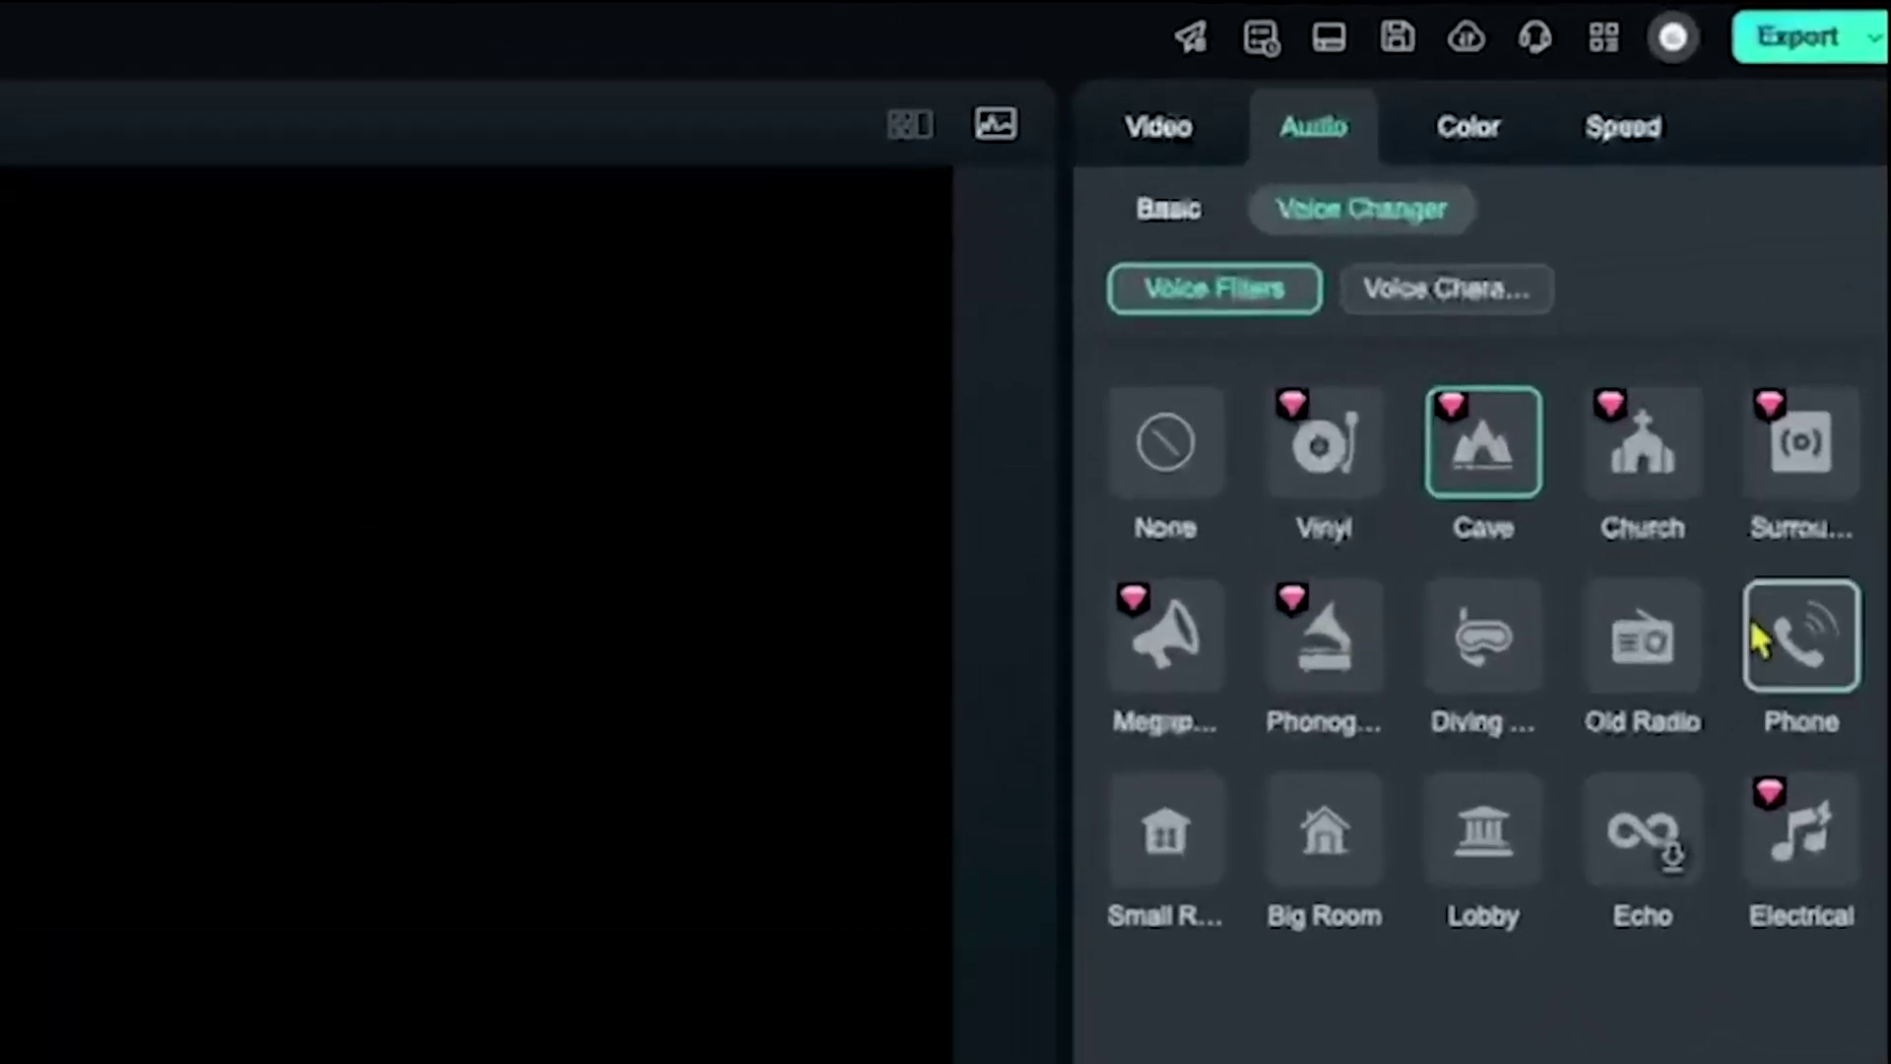
{"action": "left_click", "coordinate": [1801, 687]}
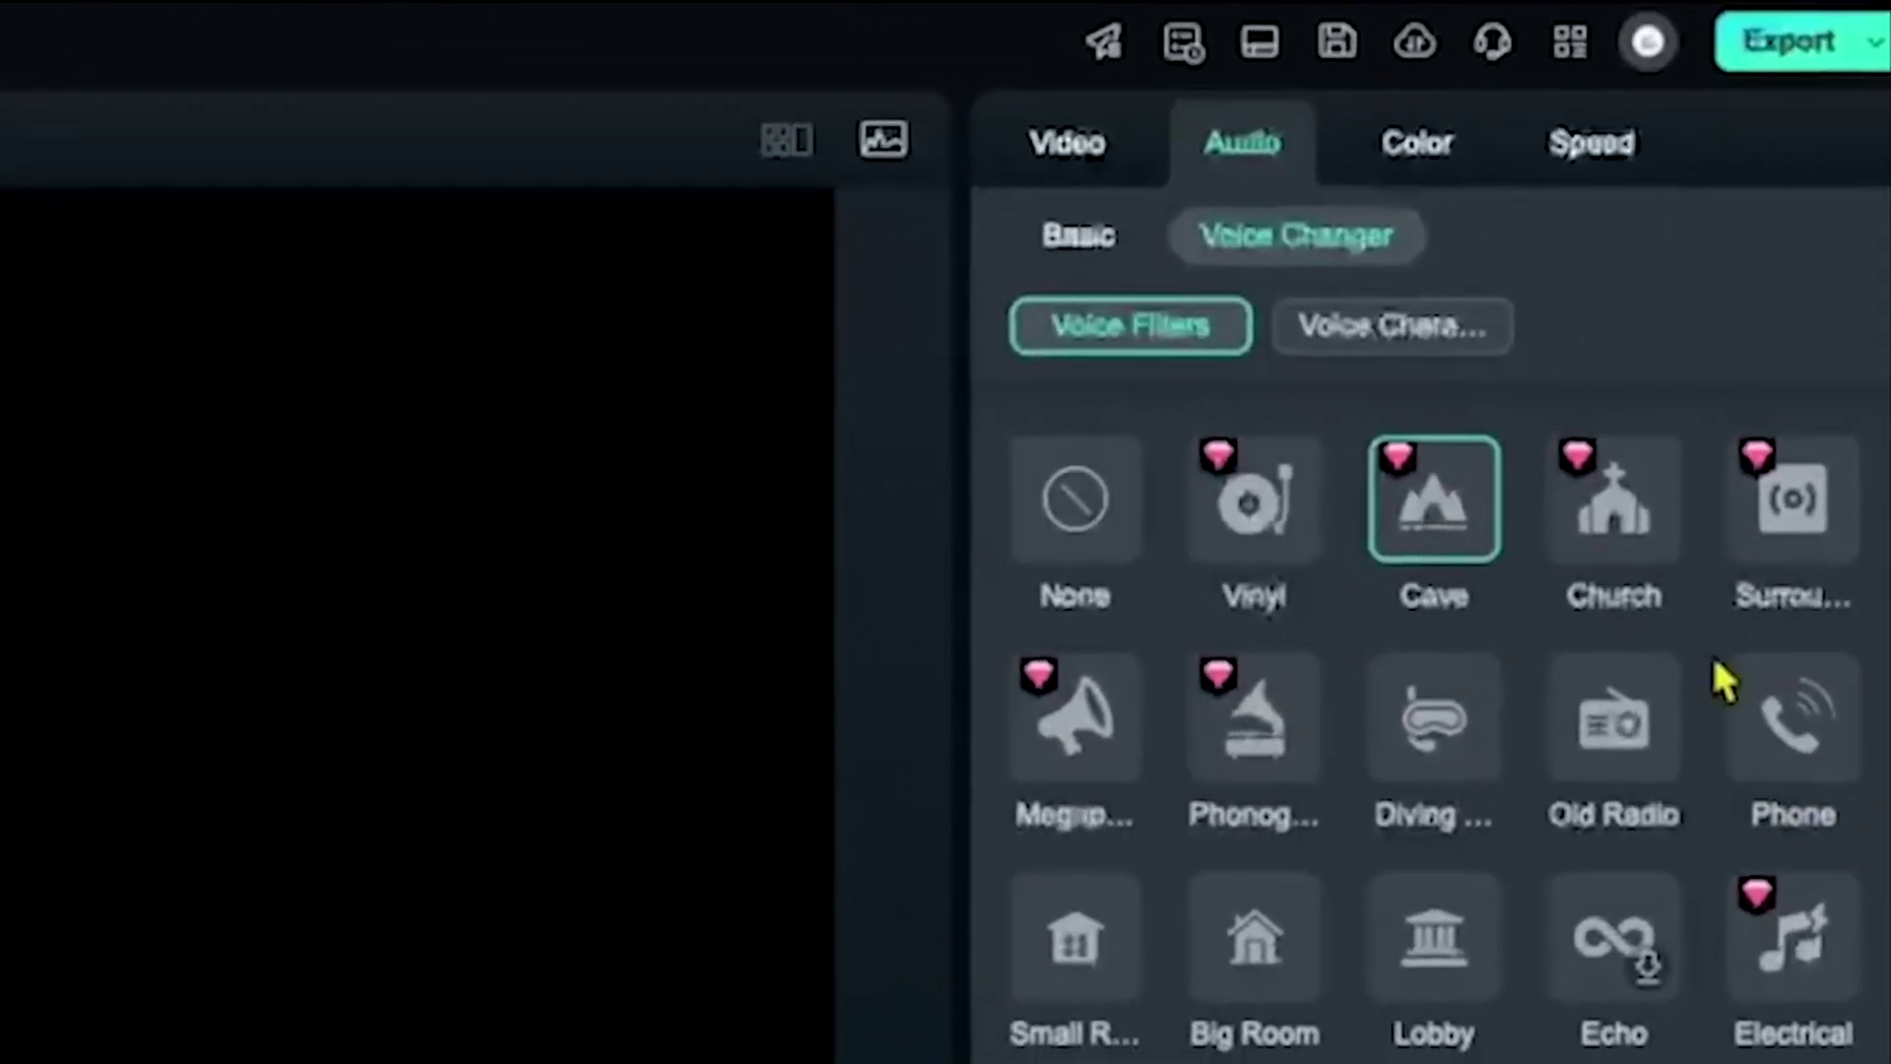
{"action": "left_click", "coordinate": [1802, 701]}
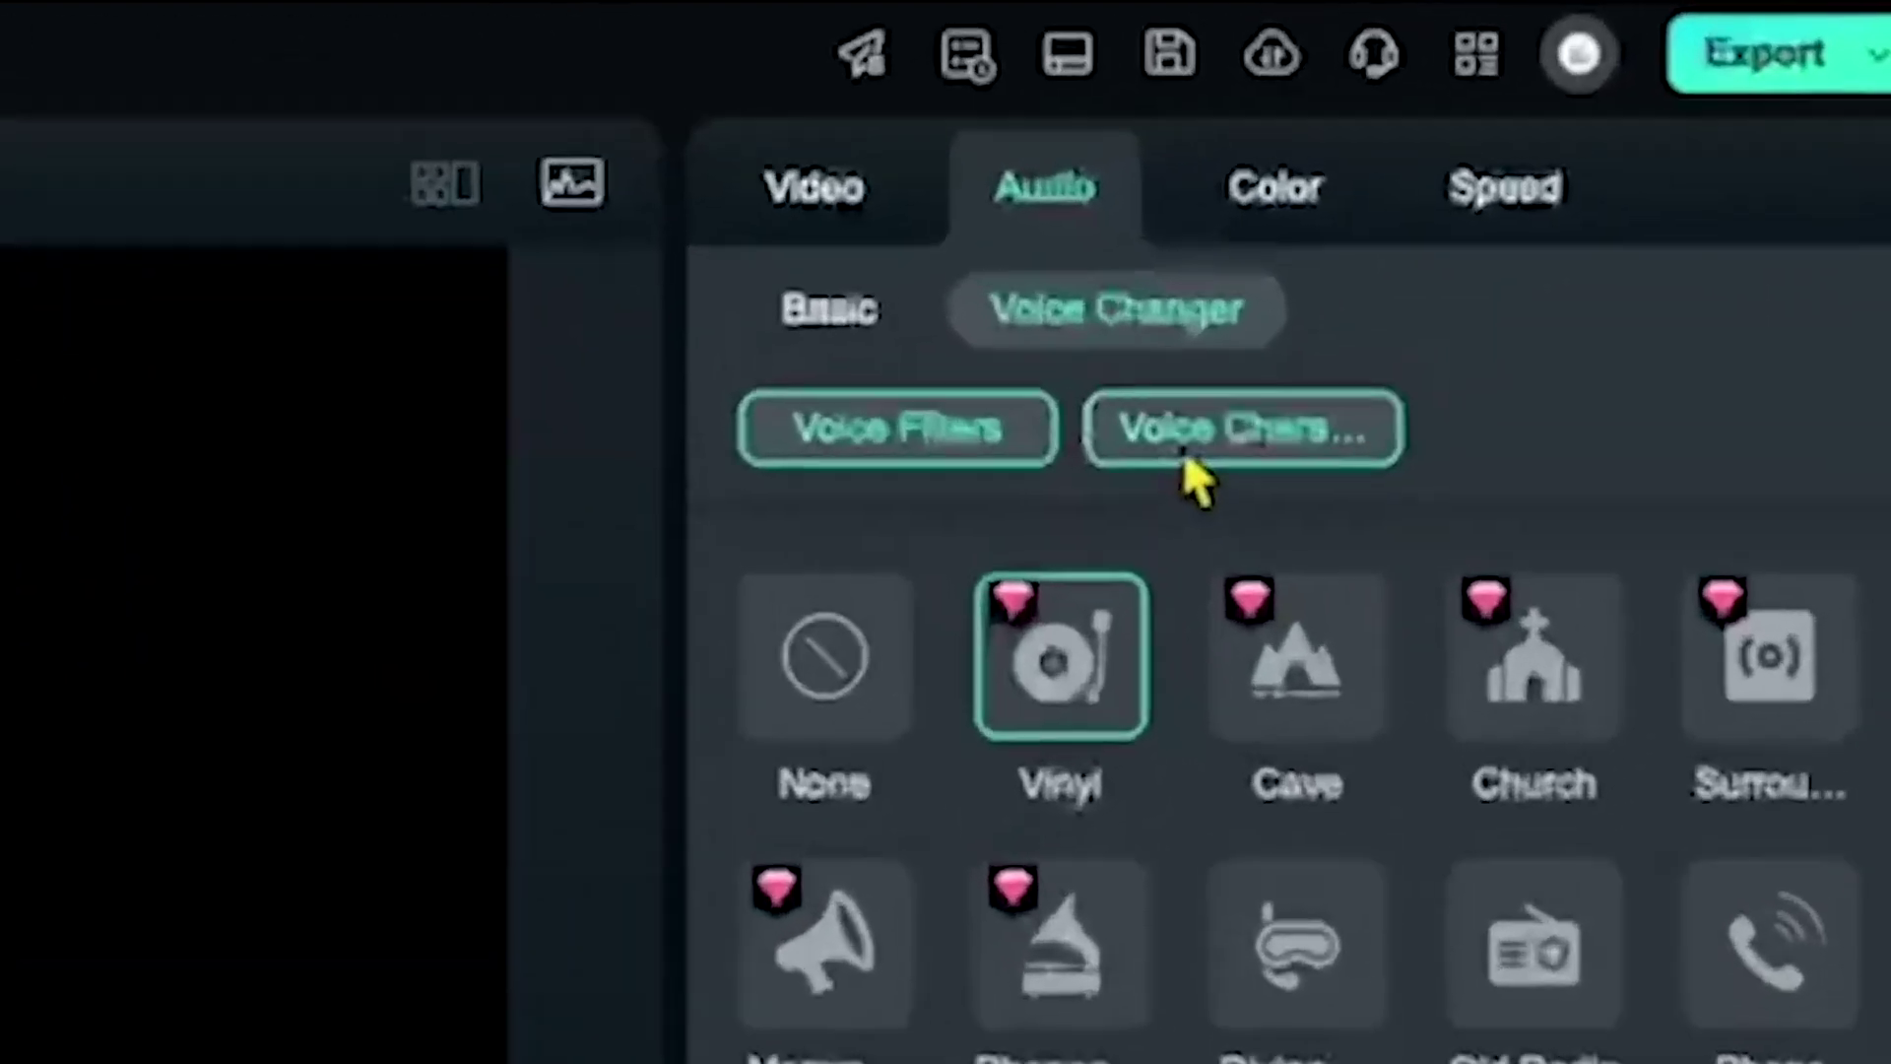
Give the first clip the Chipmunk voice character and preview it.
{"action": "left_click", "coordinate": [1187, 451]}
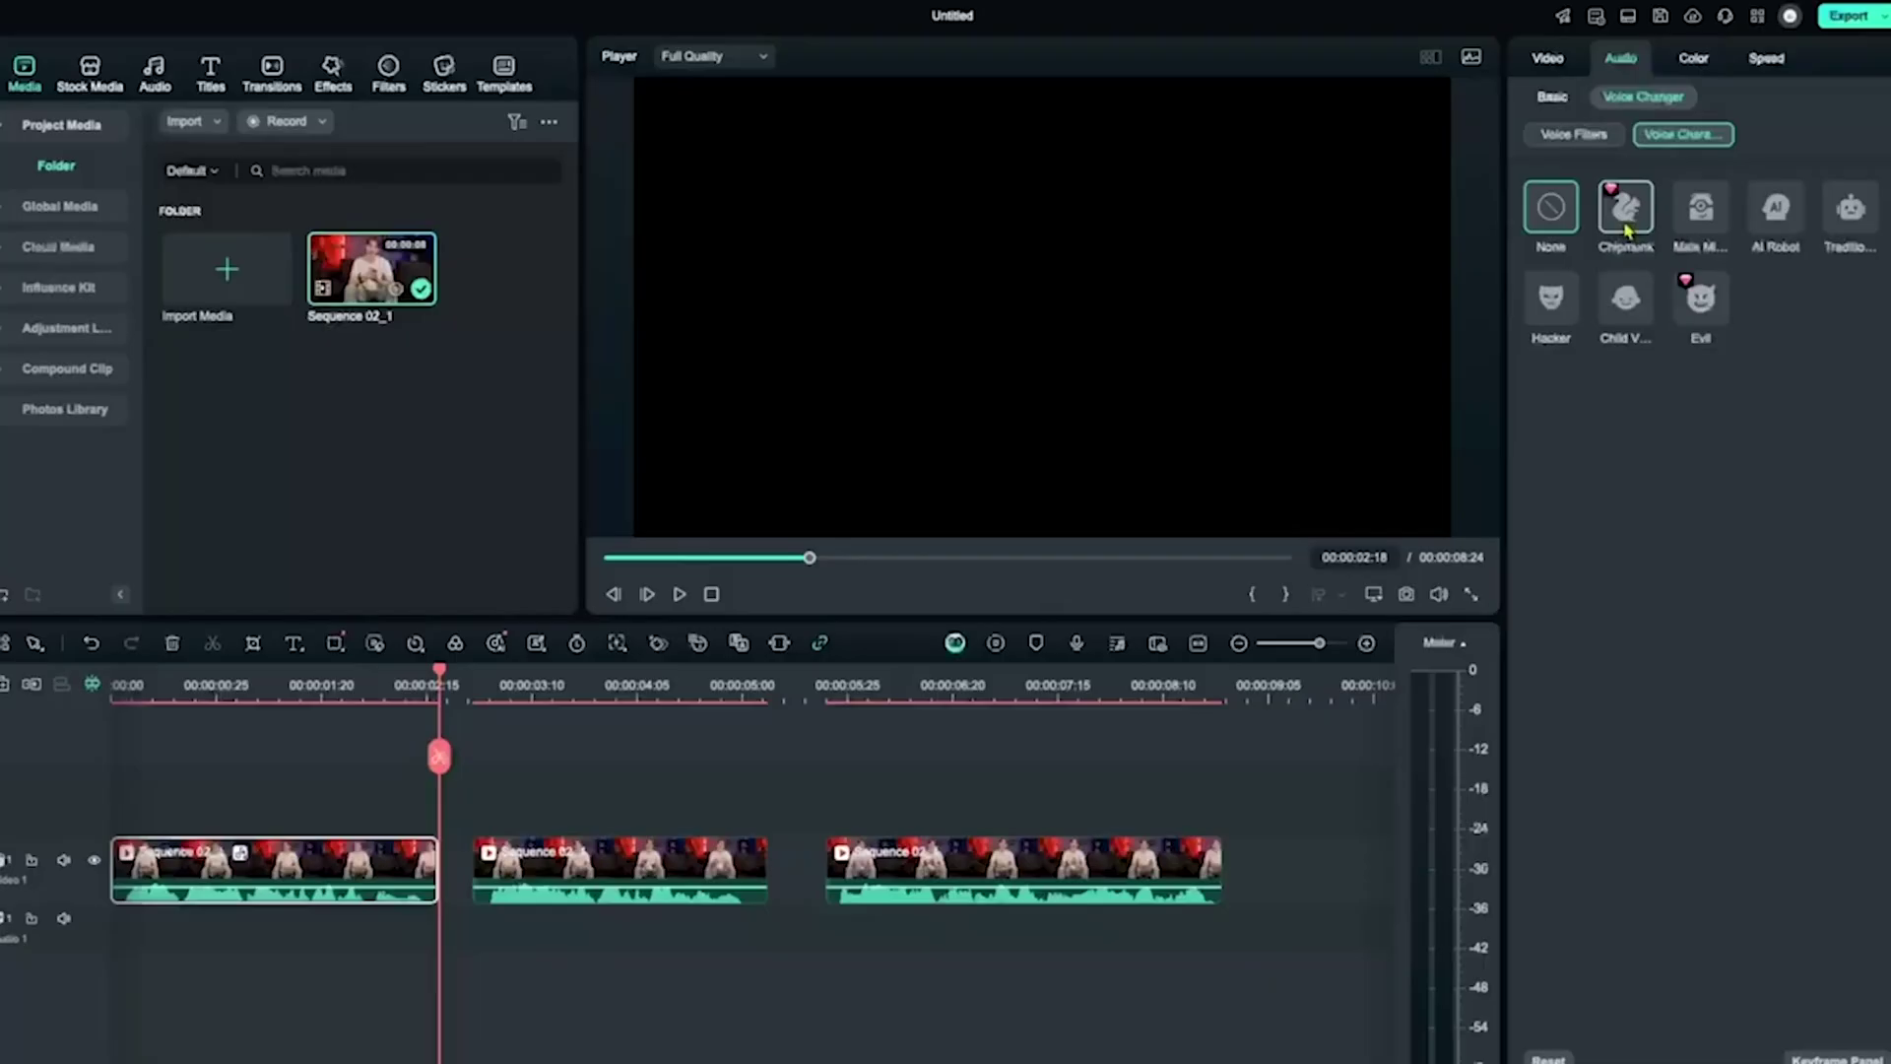
{"action": "left_click", "coordinate": [980, 448]}
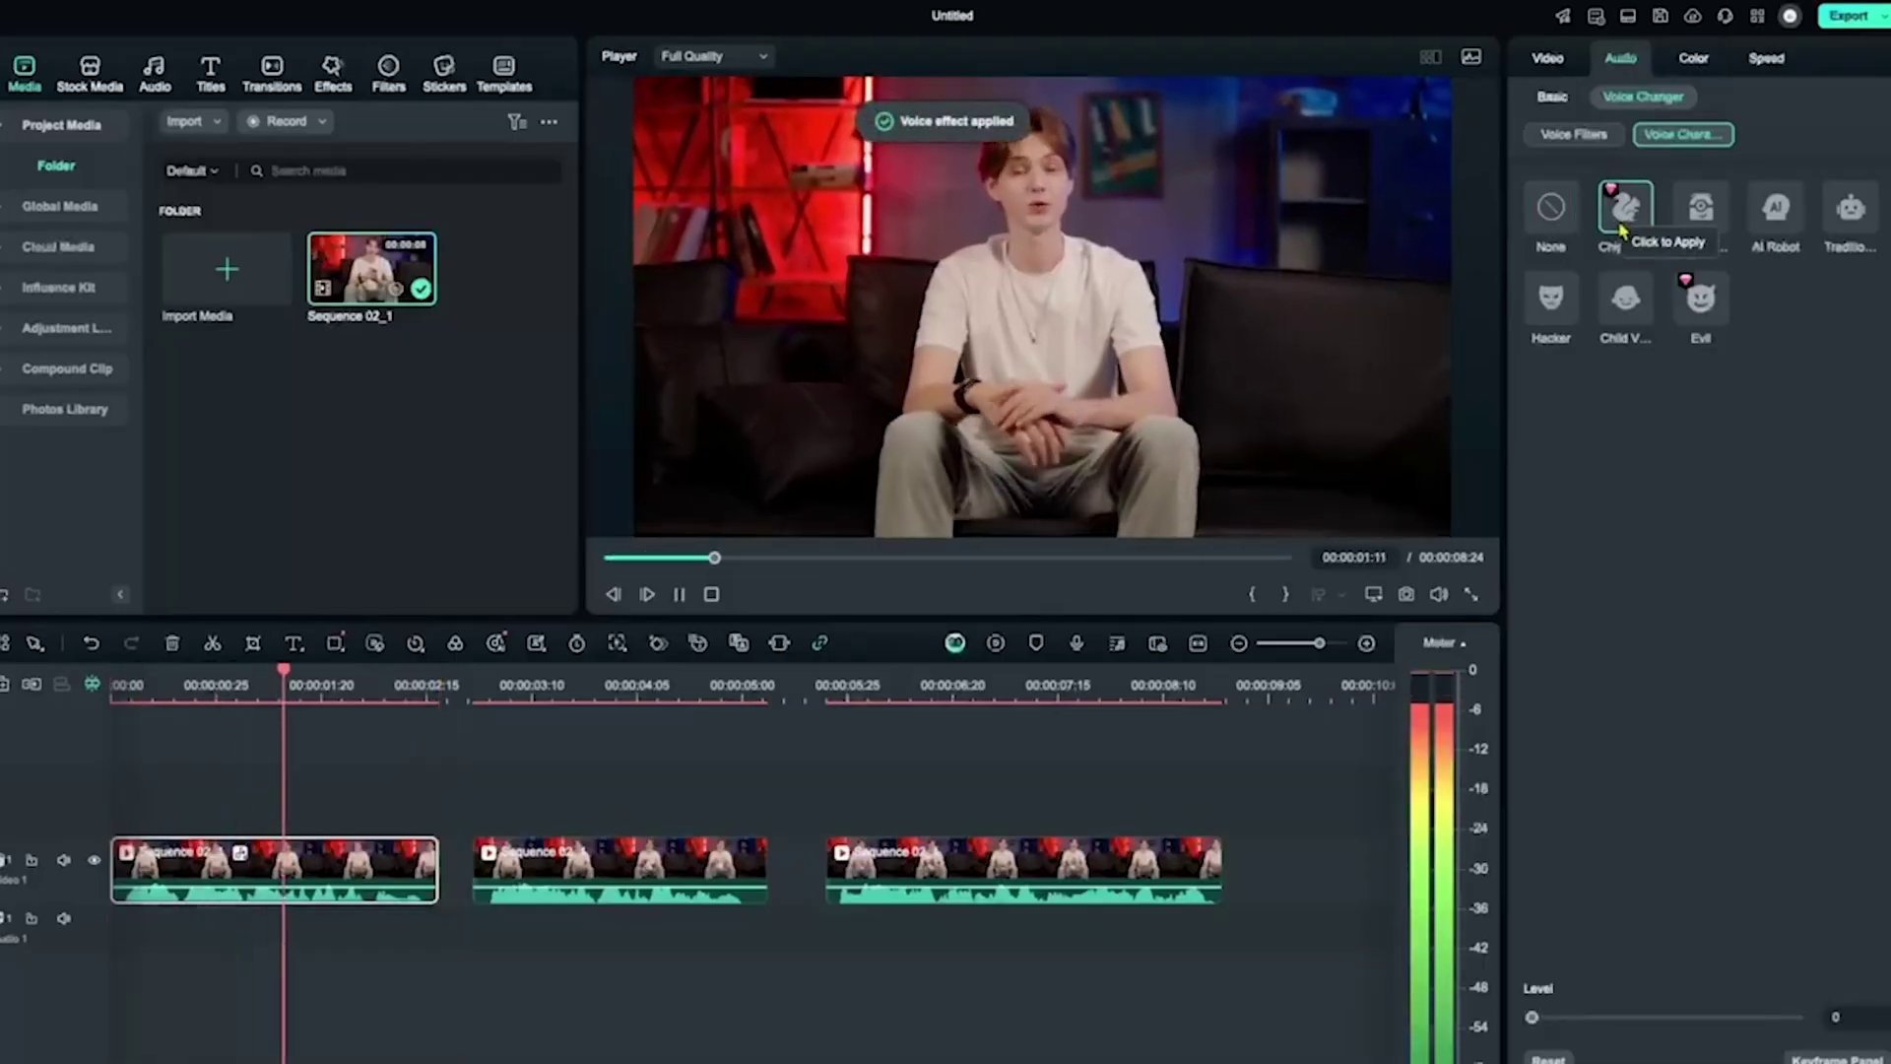
{"action": "left_click", "coordinate": [437, 684]}
{"action": "left_click_drag", "start_coordinate": [442, 684], "coordinate": [475, 689]}
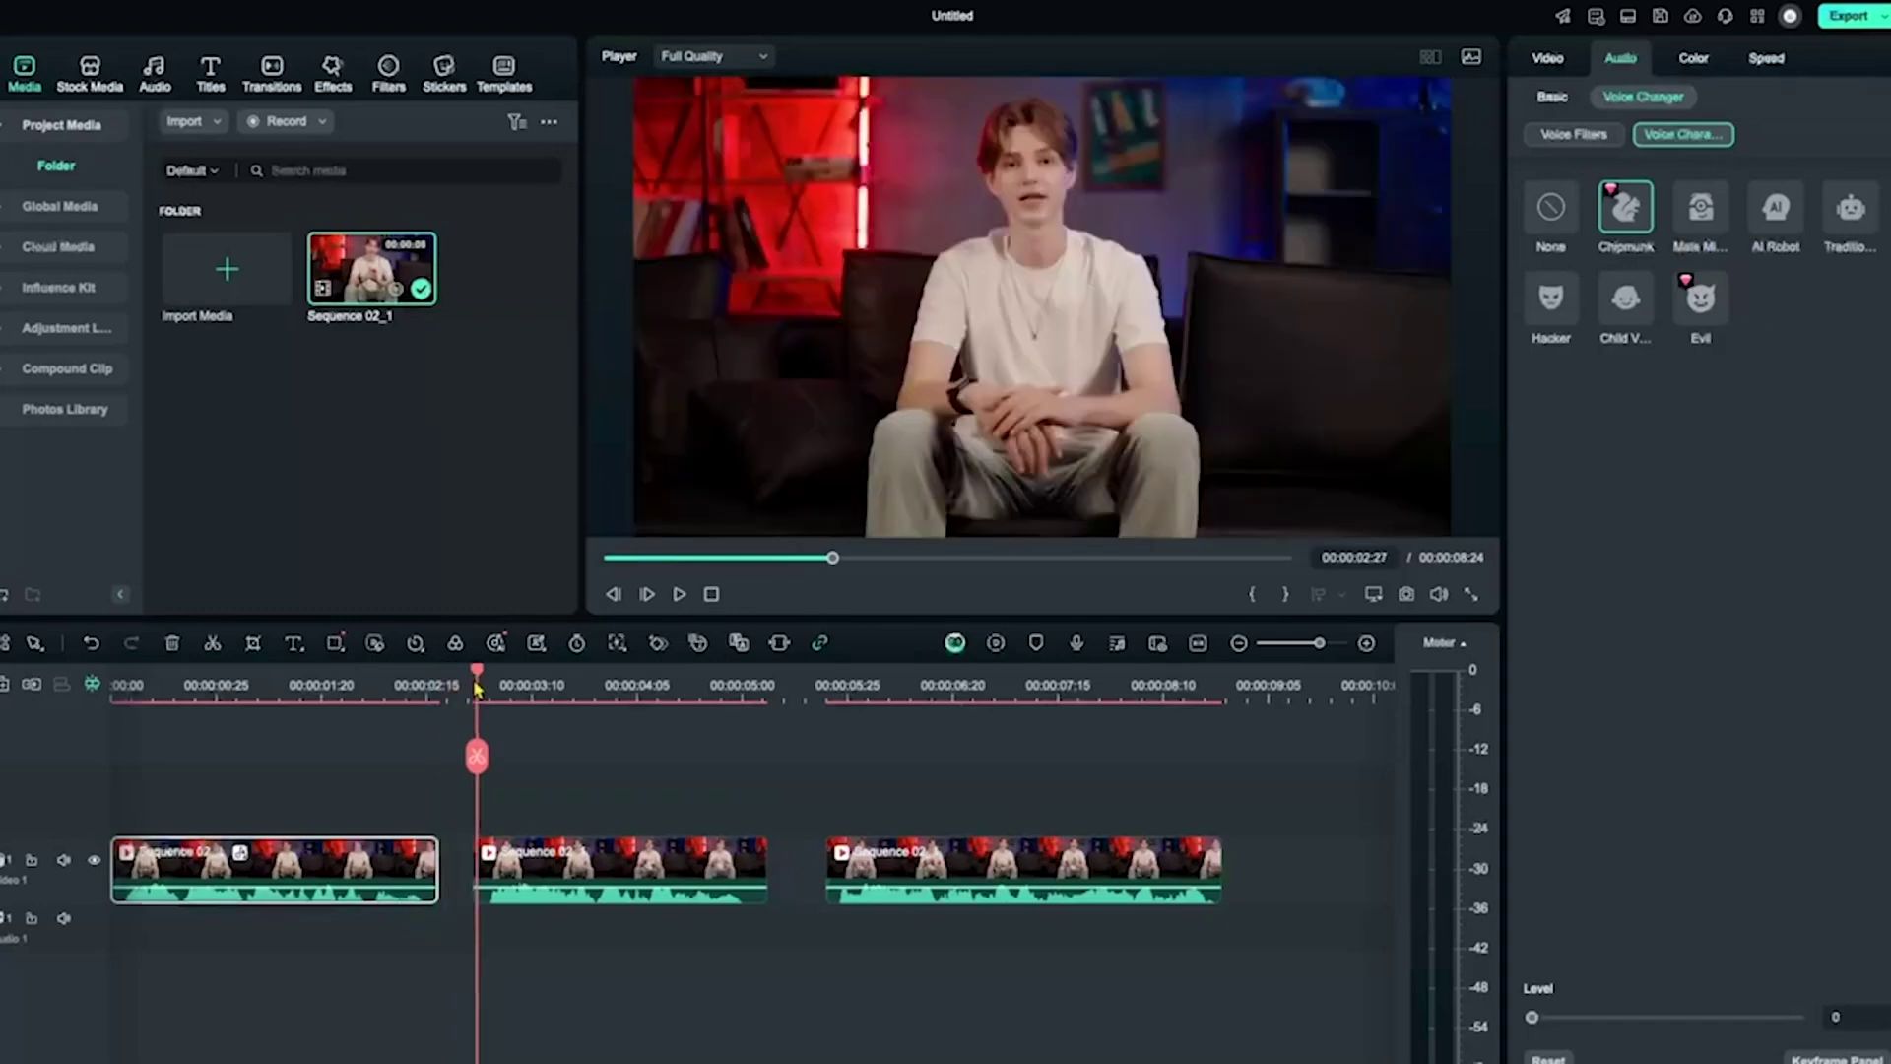
Give the middle clip the Child Voice character and preview it.
{"action": "left_click", "coordinate": [533, 814]}
{"action": "left_click", "coordinate": [640, 847]}
{"action": "key", "text": "space"}
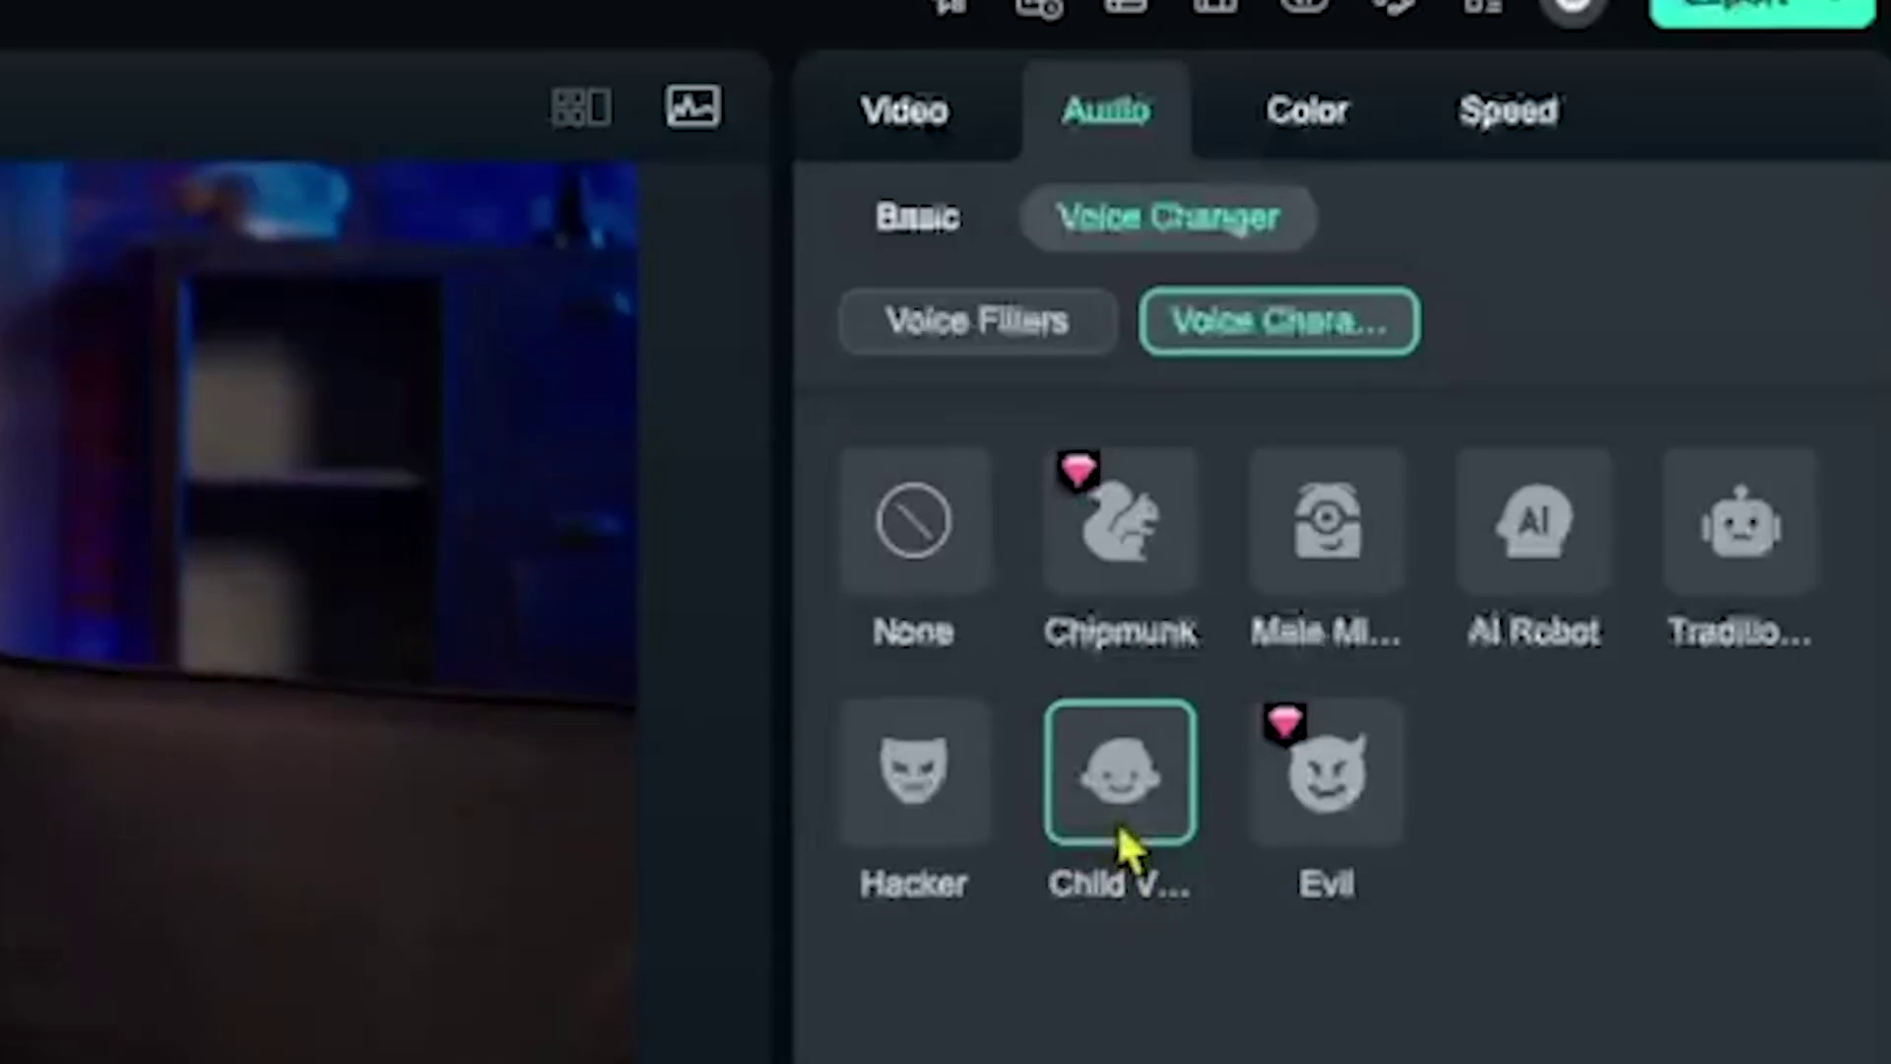
{"action": "left_click", "coordinate": [1119, 830]}
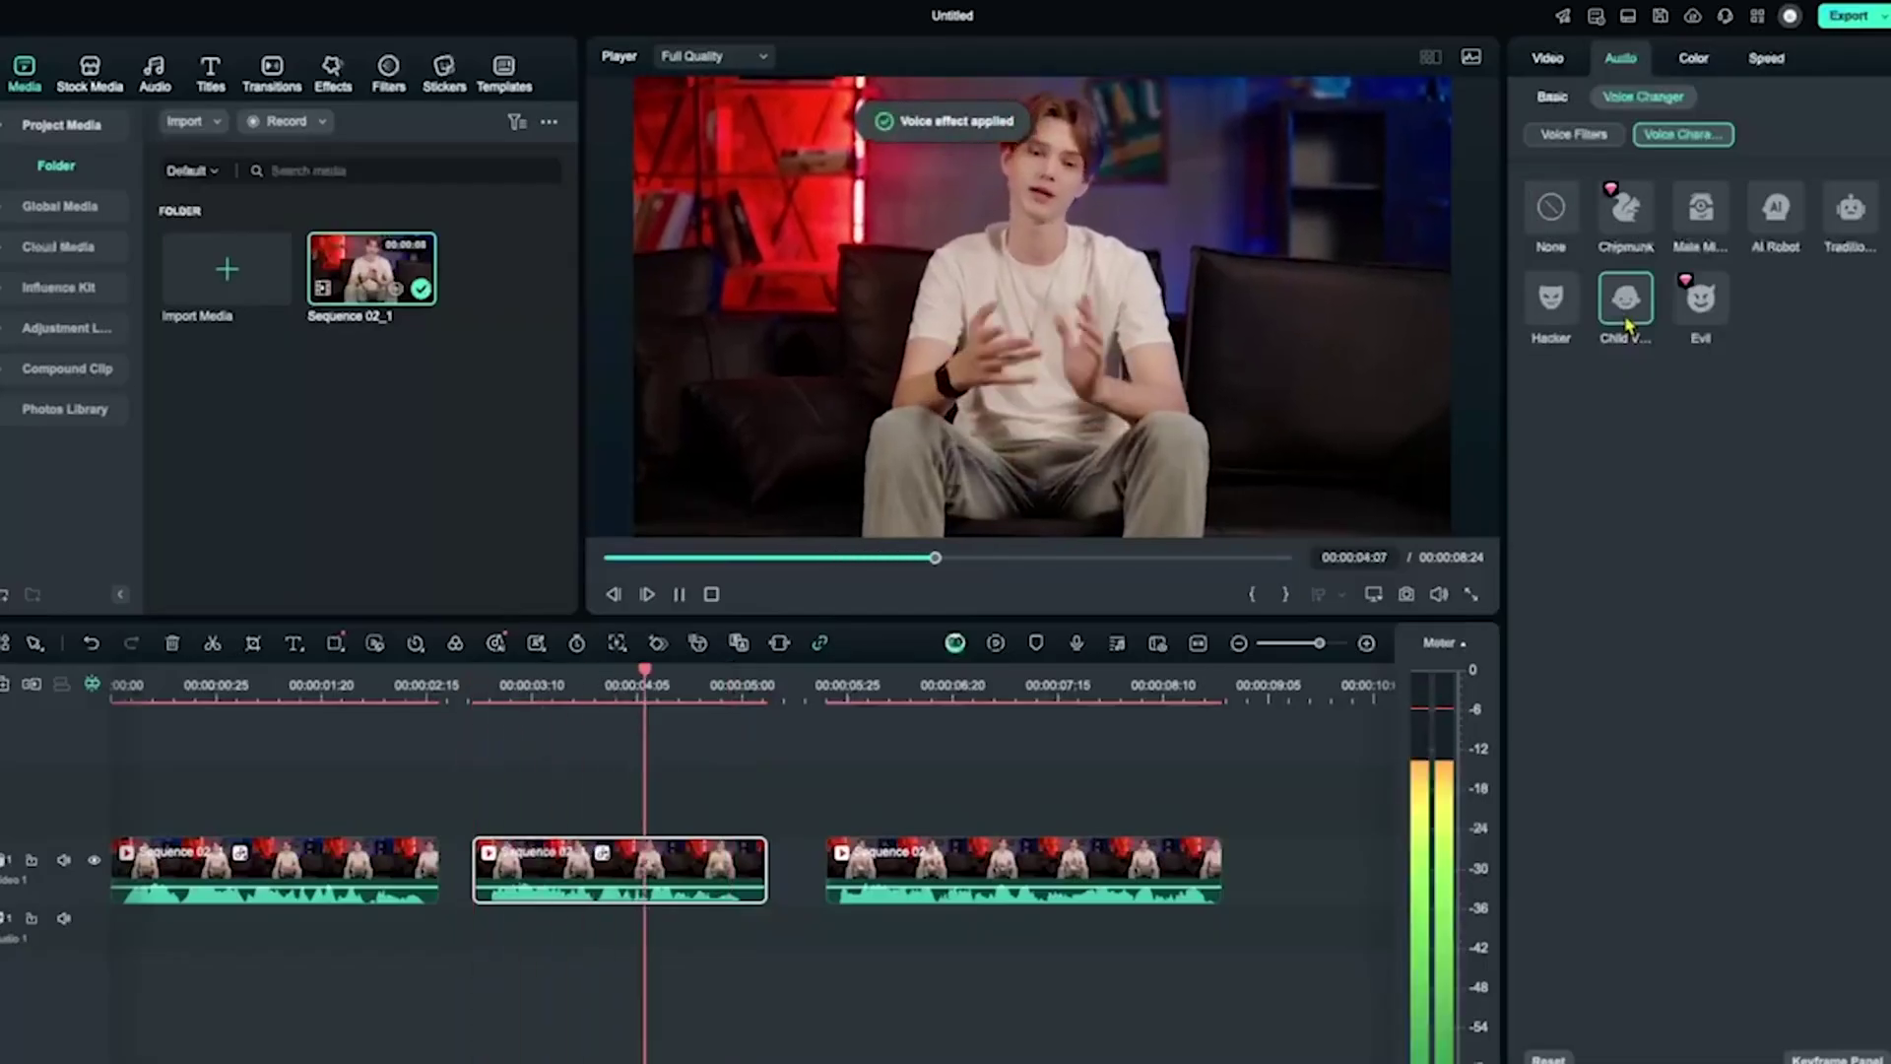
{"action": "key", "text": "space"}
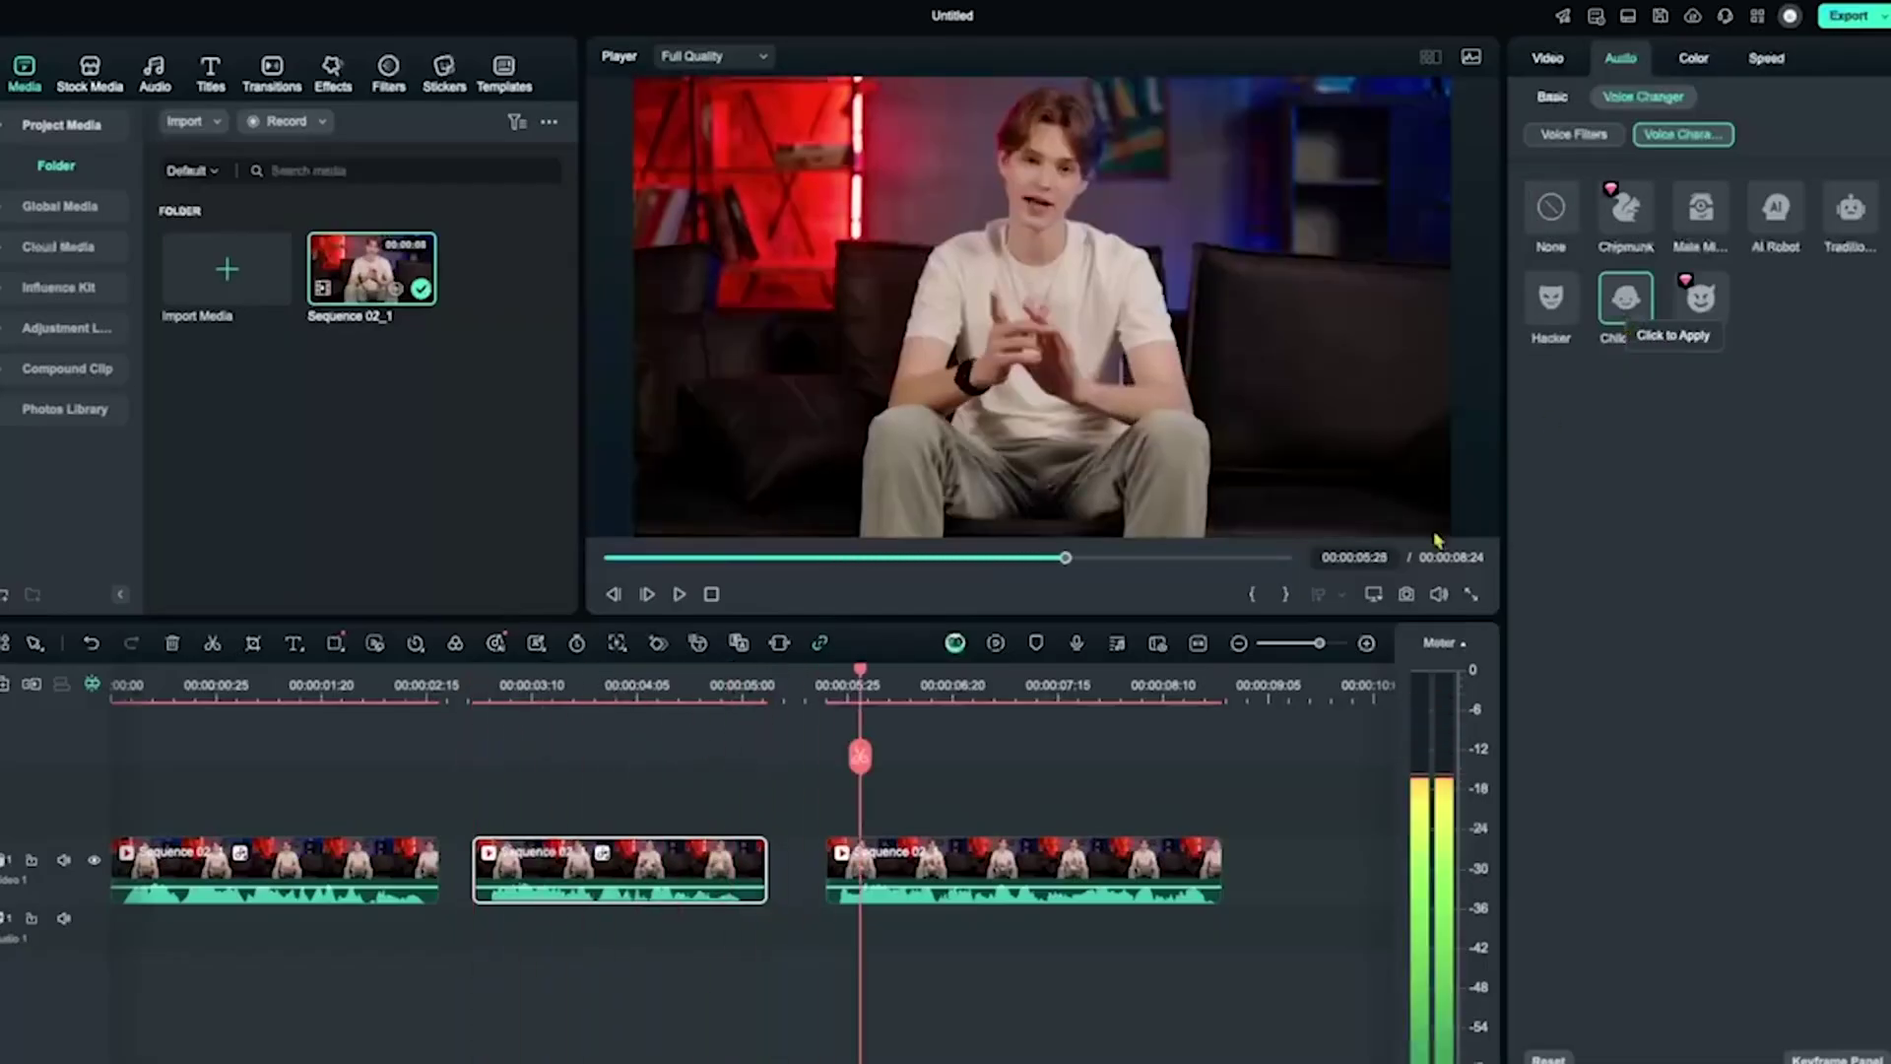
Apply the Traditional robot voice to the third clip and replay it.
{"action": "left_click_drag", "start_coordinate": [565, 709], "coordinate": [827, 701]}
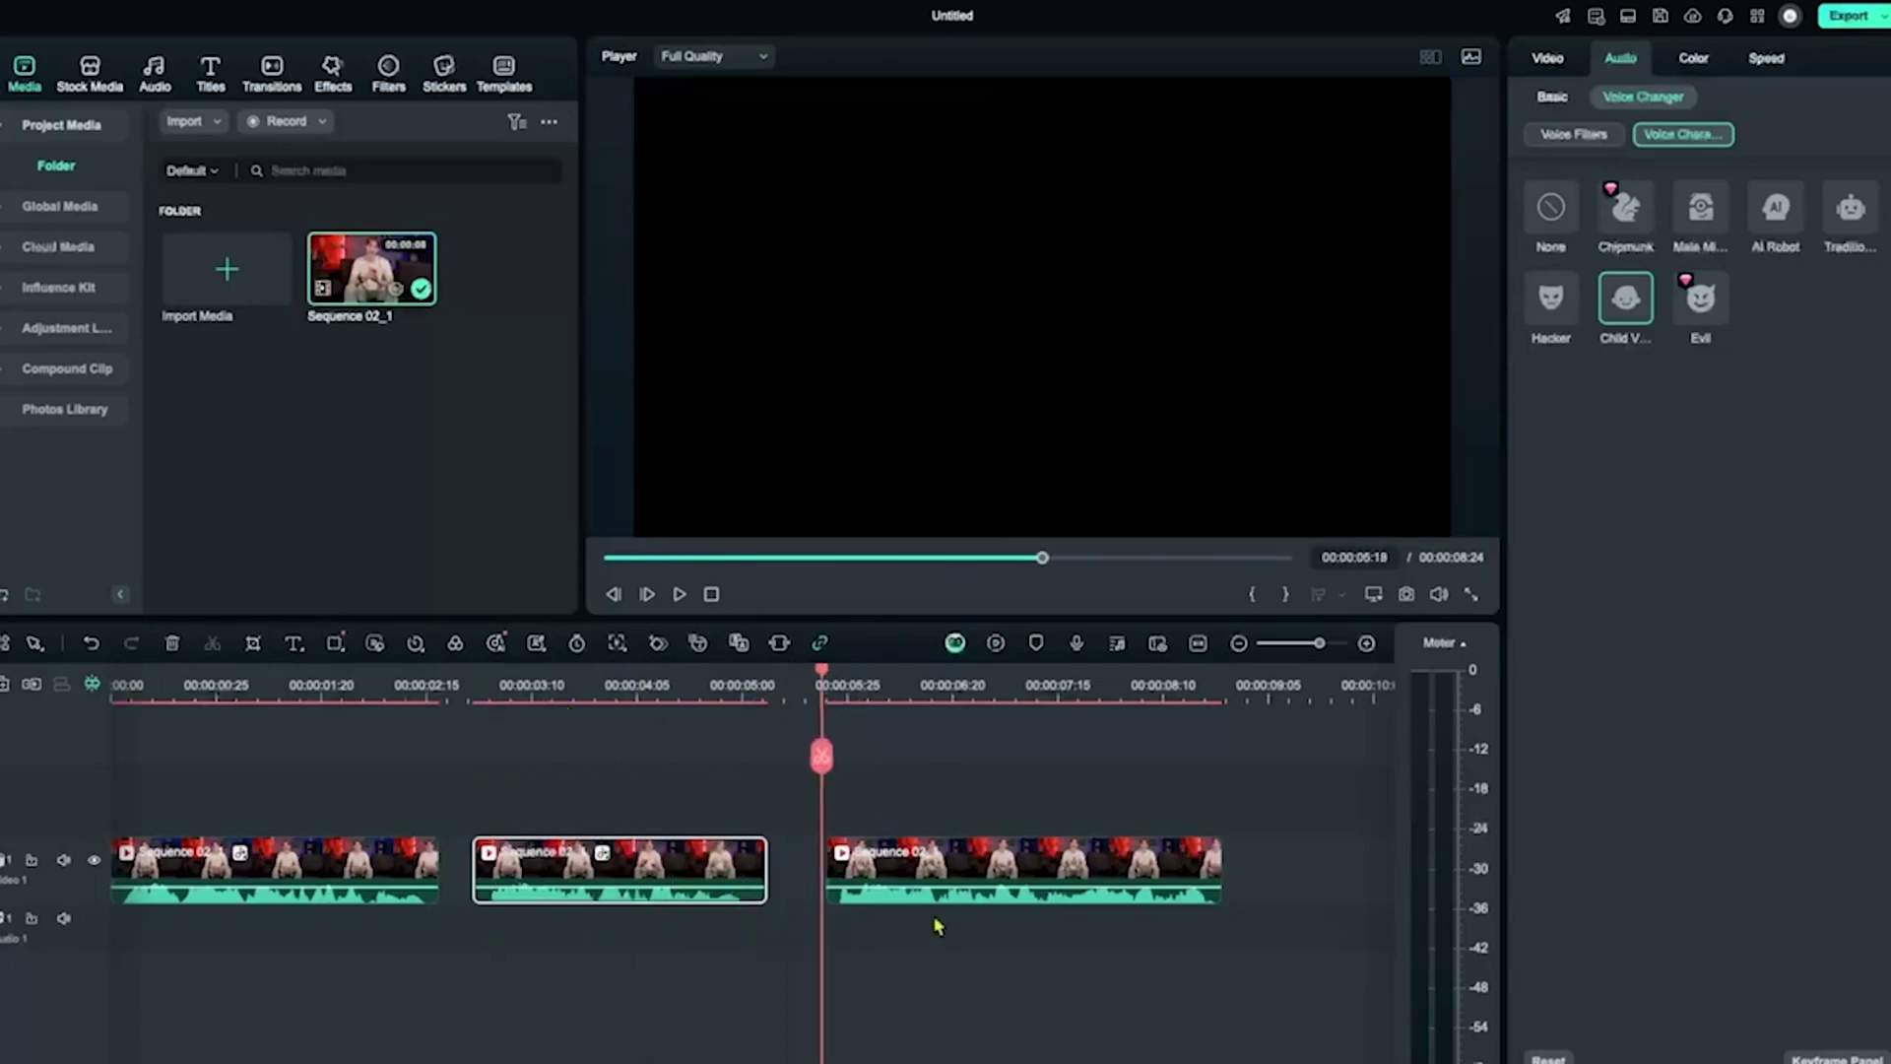
{"action": "left_click", "coordinate": [926, 800]}
{"action": "key", "text": "space"}
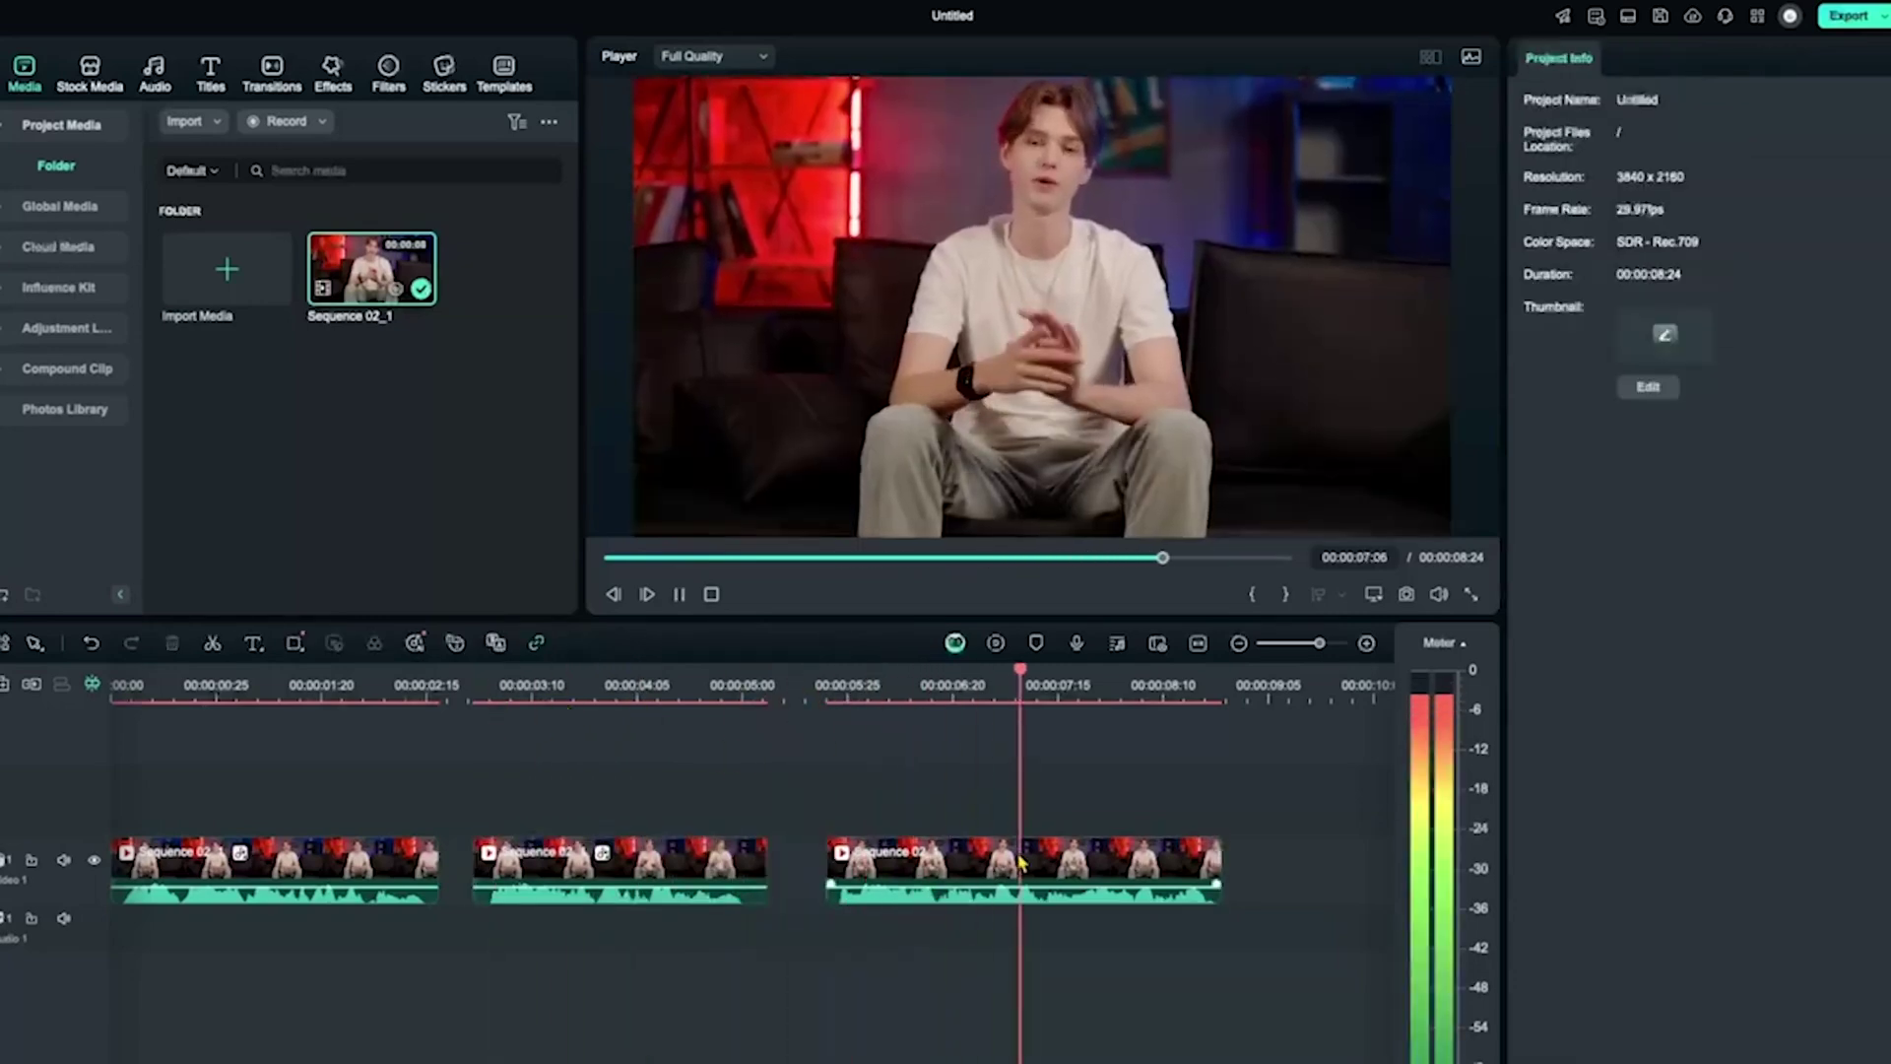
{"action": "left_click", "coordinate": [1098, 869]}
{"action": "left_click", "coordinate": [1850, 209]}
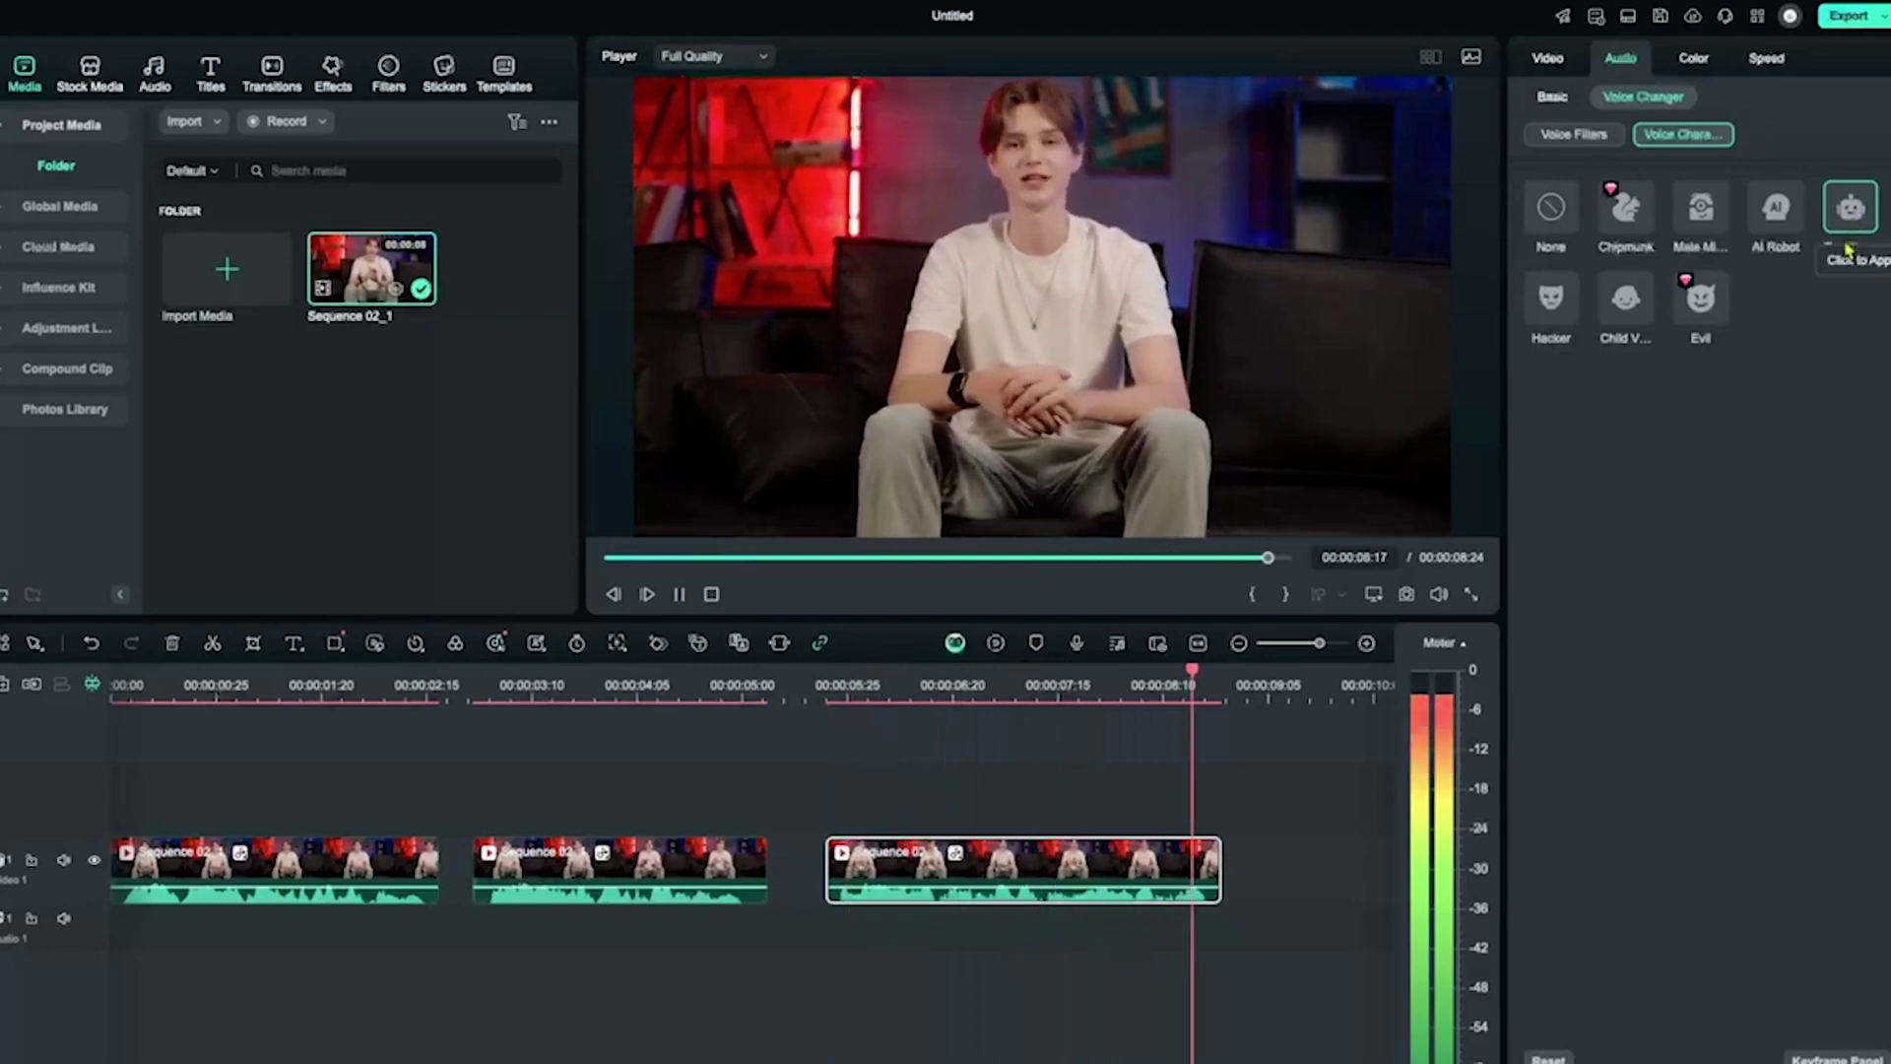
{"action": "left_click", "coordinate": [1851, 237]}
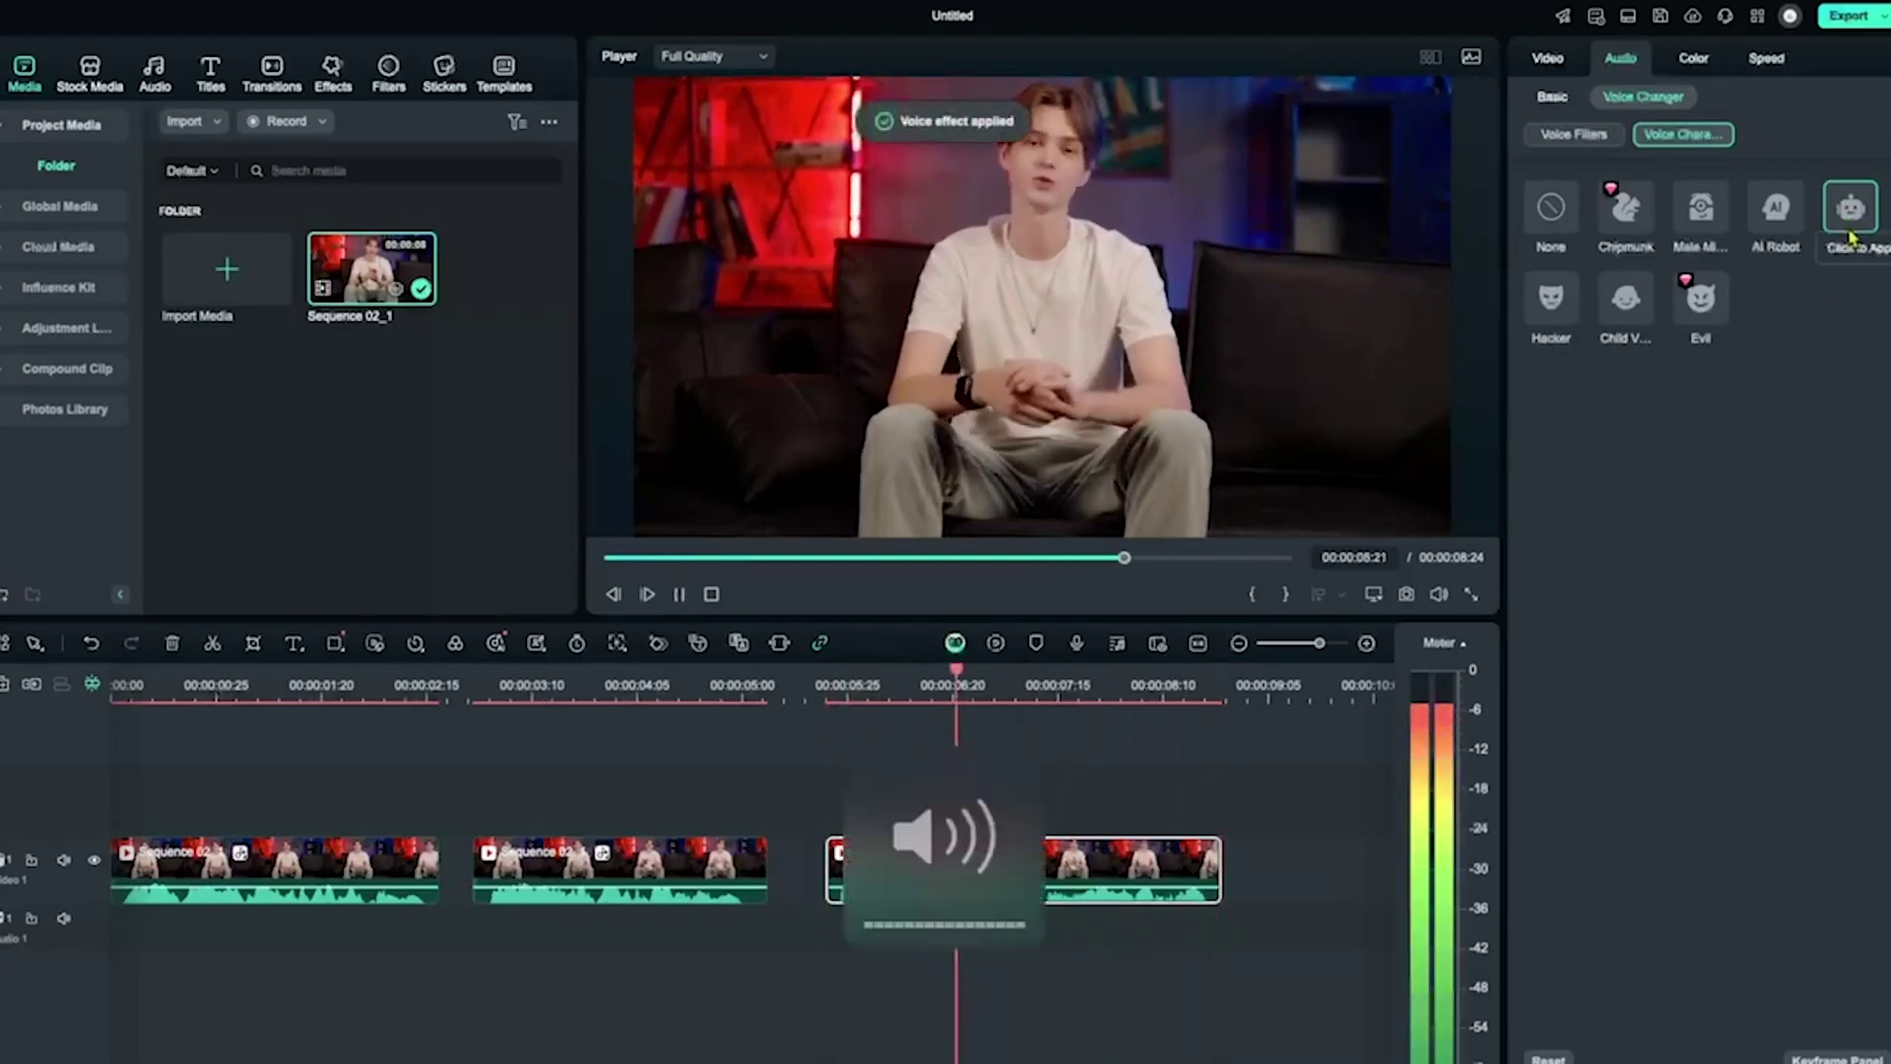
{"action": "left_click", "coordinate": [1851, 236]}
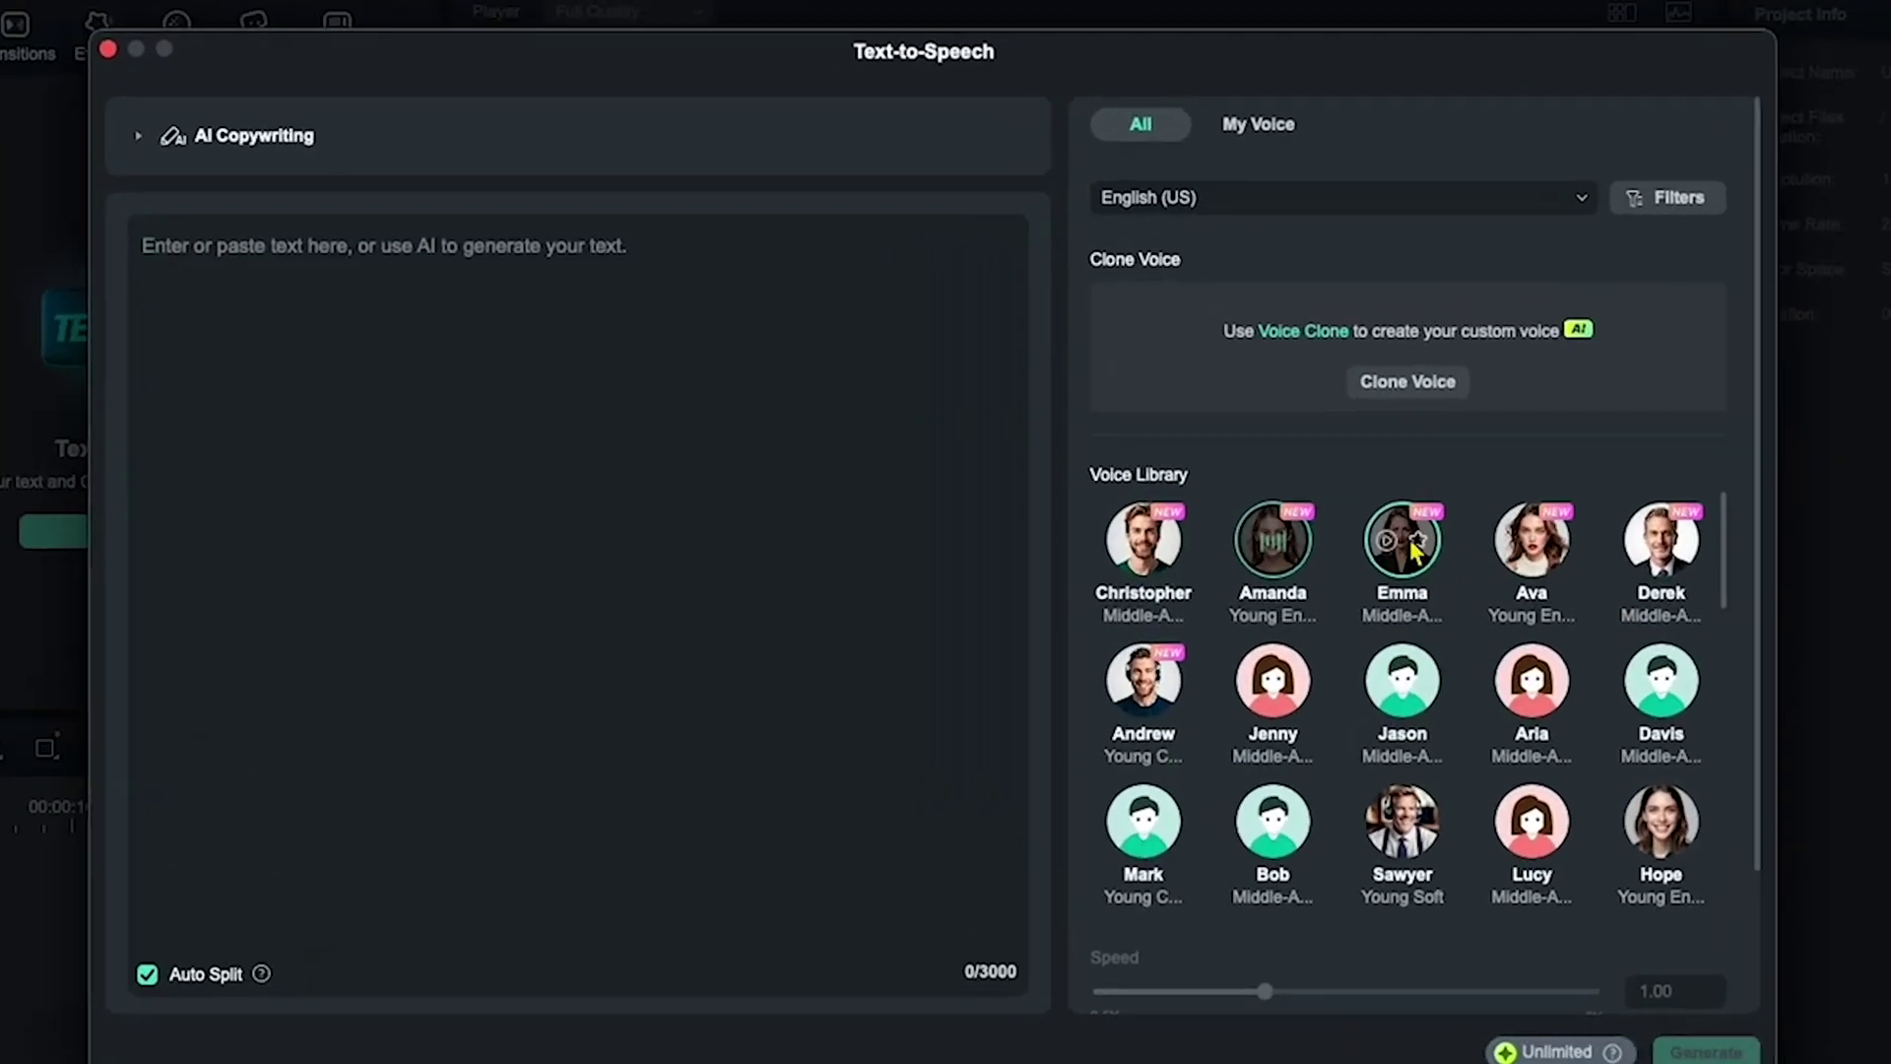
Pick a different voice avatar in the Text-to-Speech voice library.
{"action": "left_click", "coordinate": [1266, 482]}
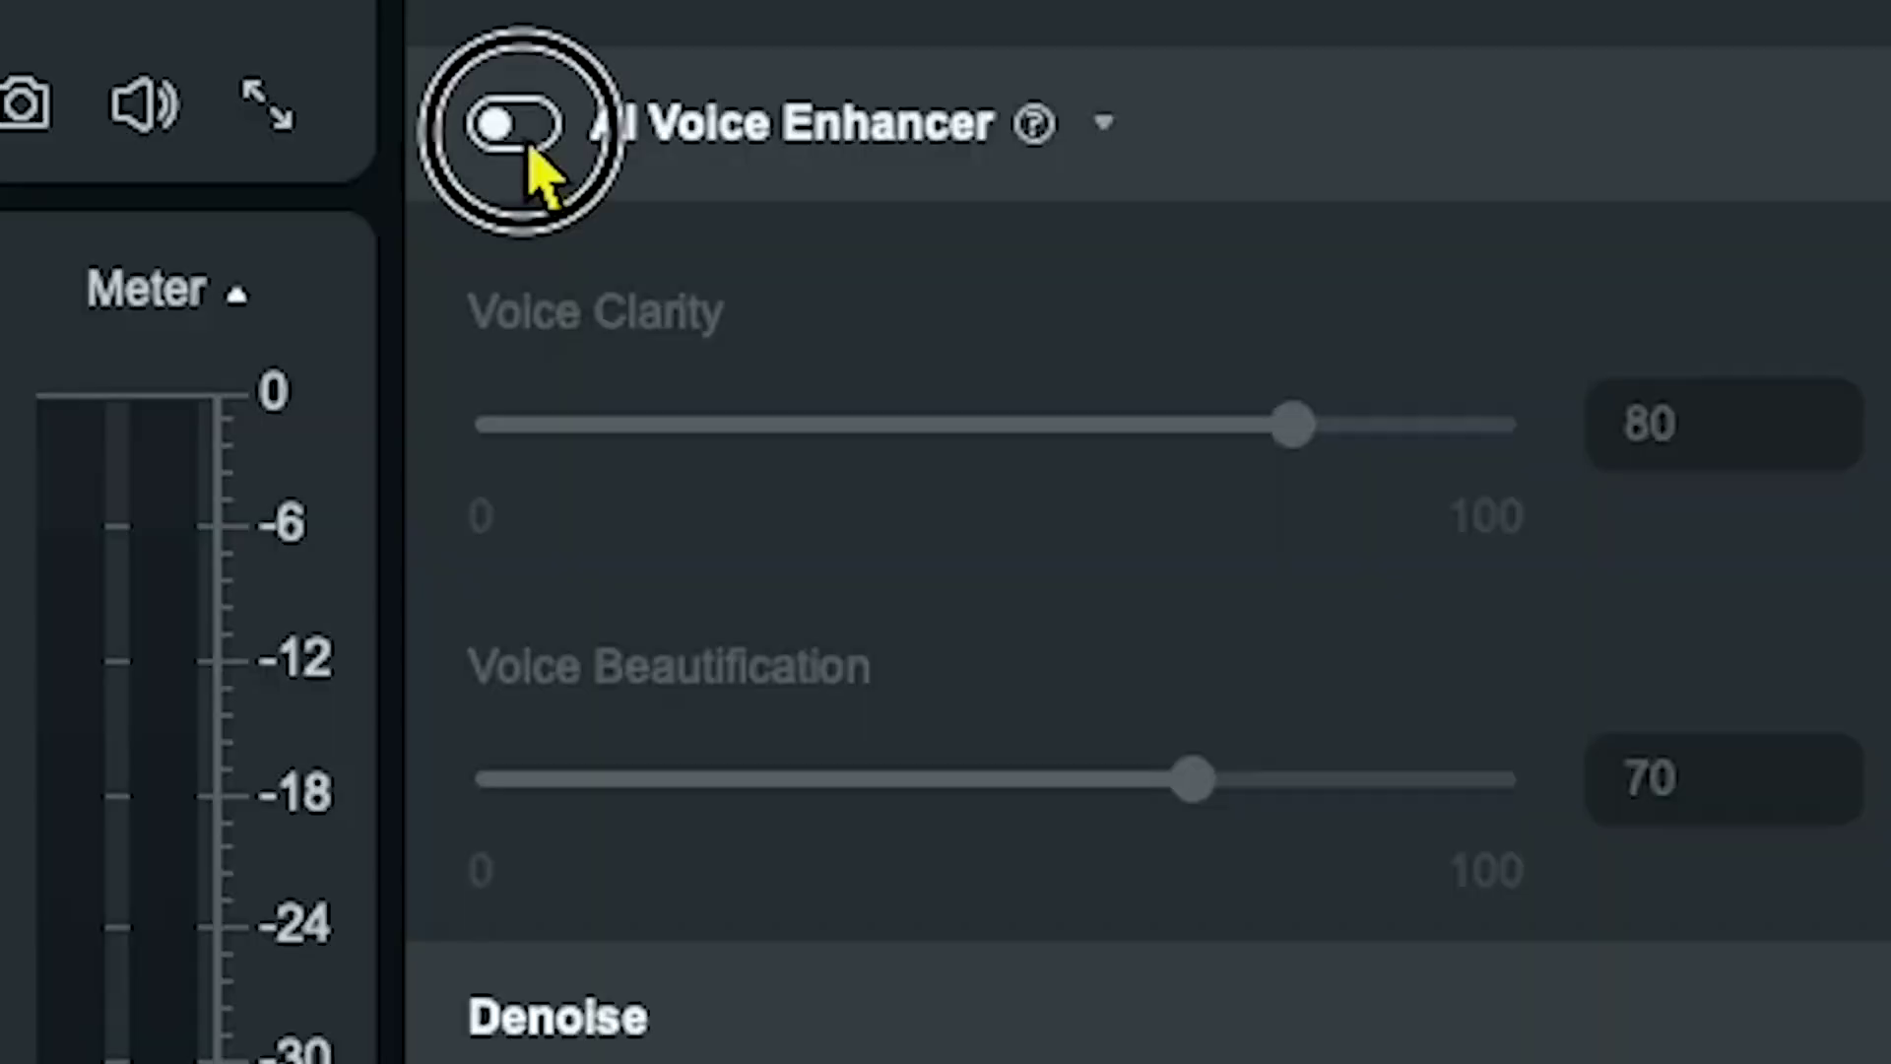
{"action": "left_click", "coordinate": [527, 162]}
{"action": "left_click", "coordinate": [530, 166]}
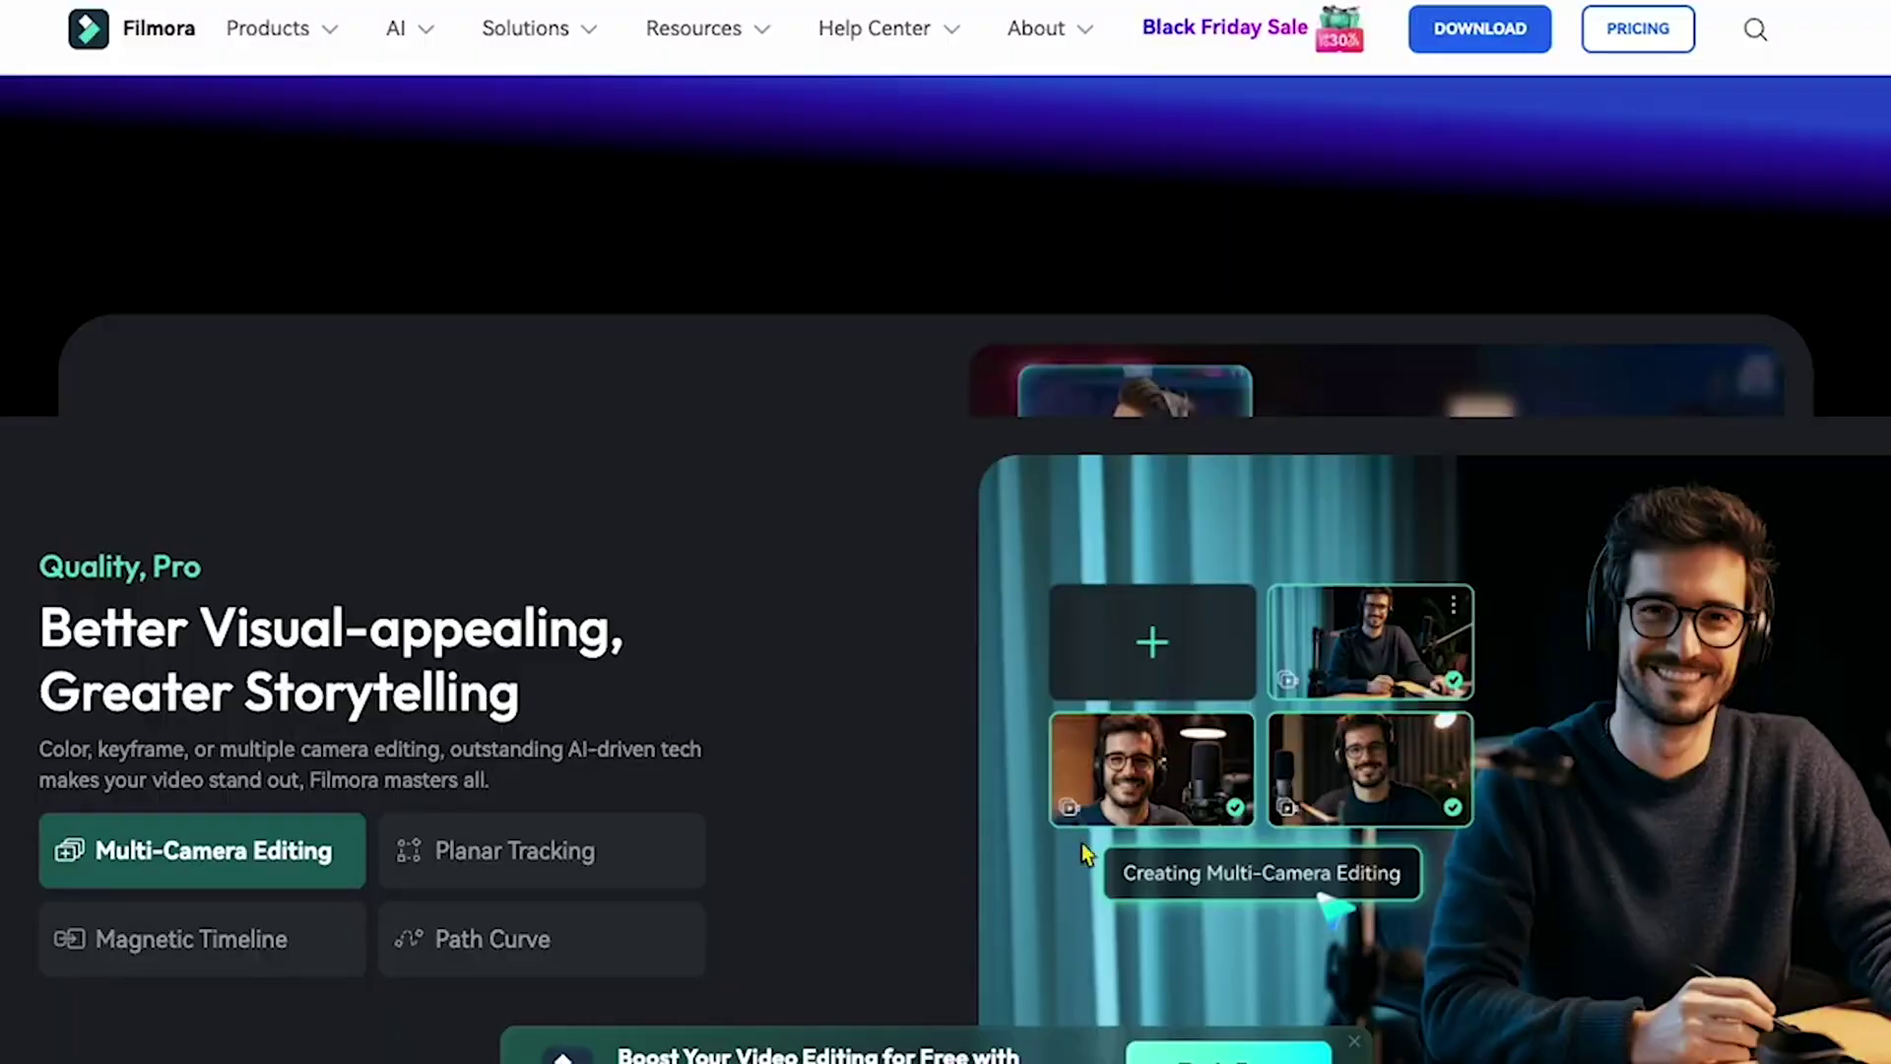
Return to the top of the Filmora web page, showing the Filmora 14 banner and Features menu.
{"action": "scroll", "coordinate": [754, 602], "scroll_direction": "up", "scroll_amount": 15}
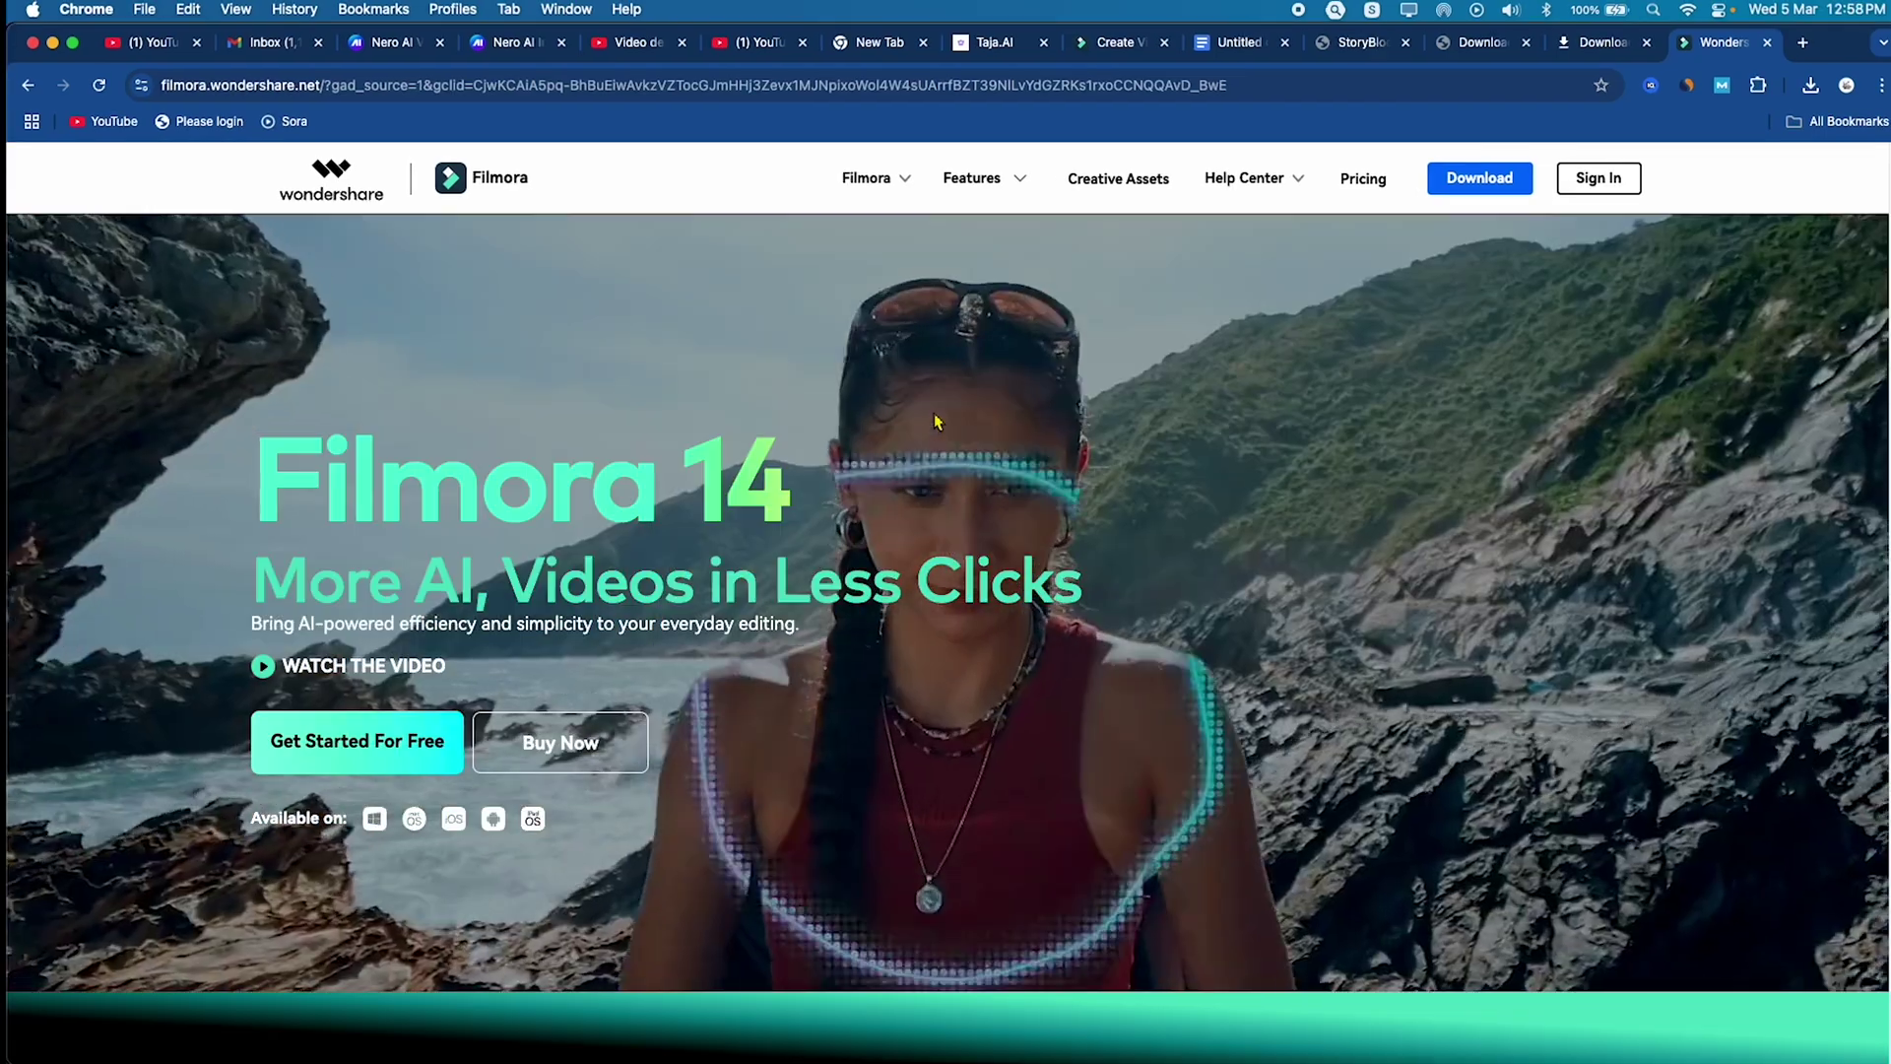
{"action": "mouse_move", "coordinate": [980, 199]}
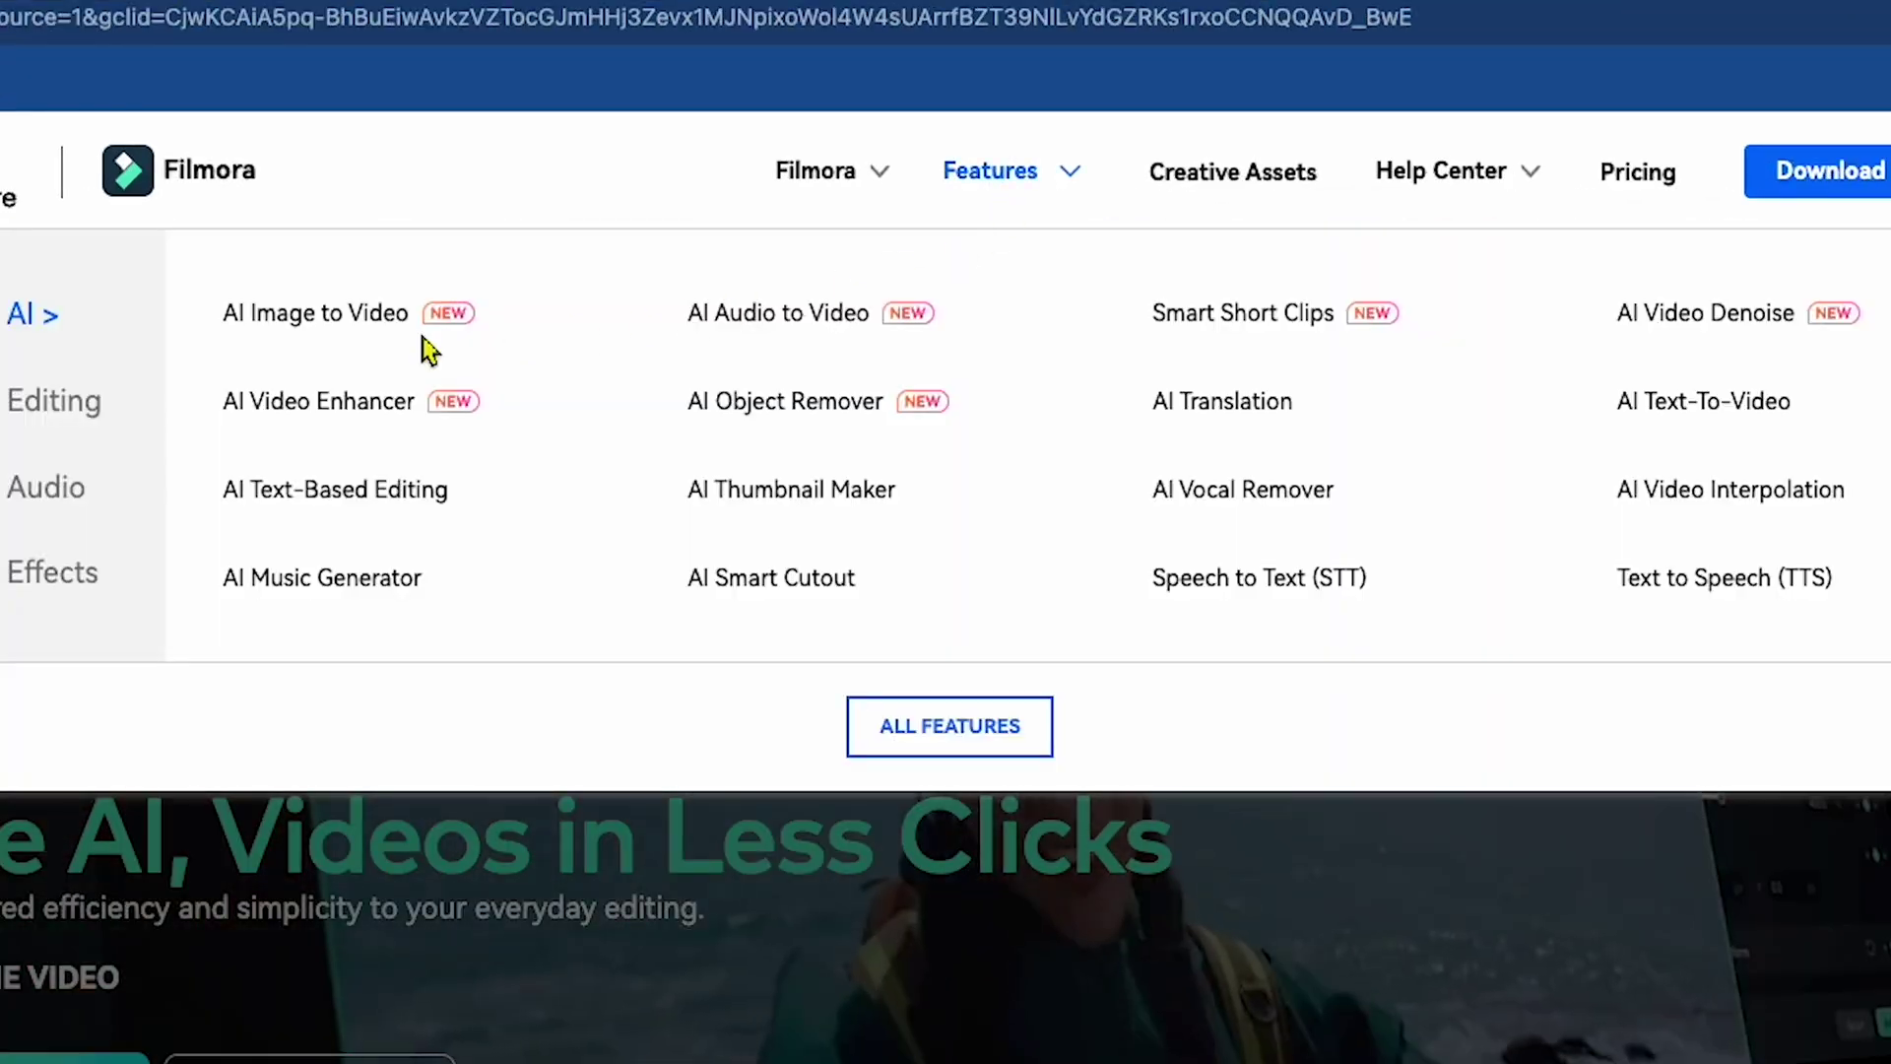